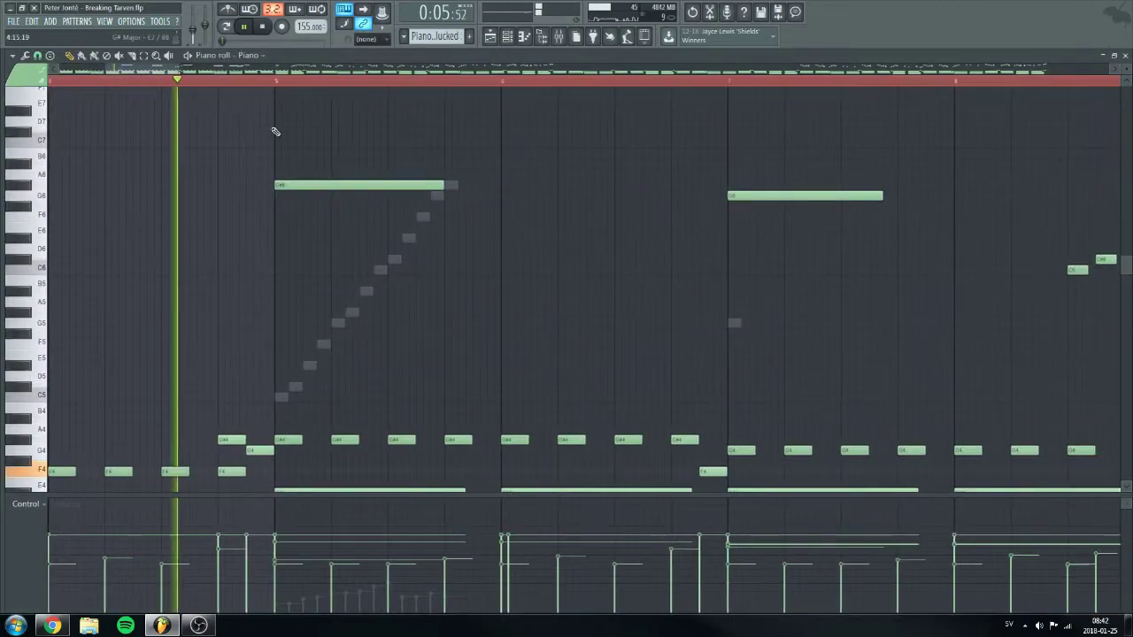
Review the Piano and Harp notes of the Piano & Plucked pattern in the piano roll, and return to the playlist
scroll(236, 83, down, 5)
scroll(233, 86, down, 8)
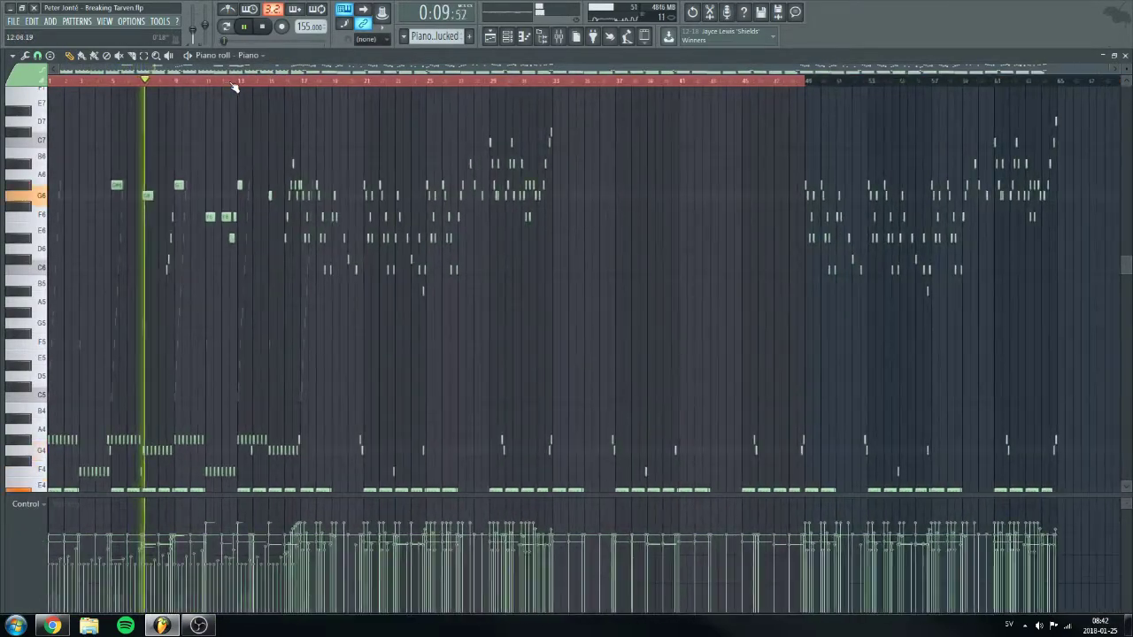
scroll(235, 84, up, 5)
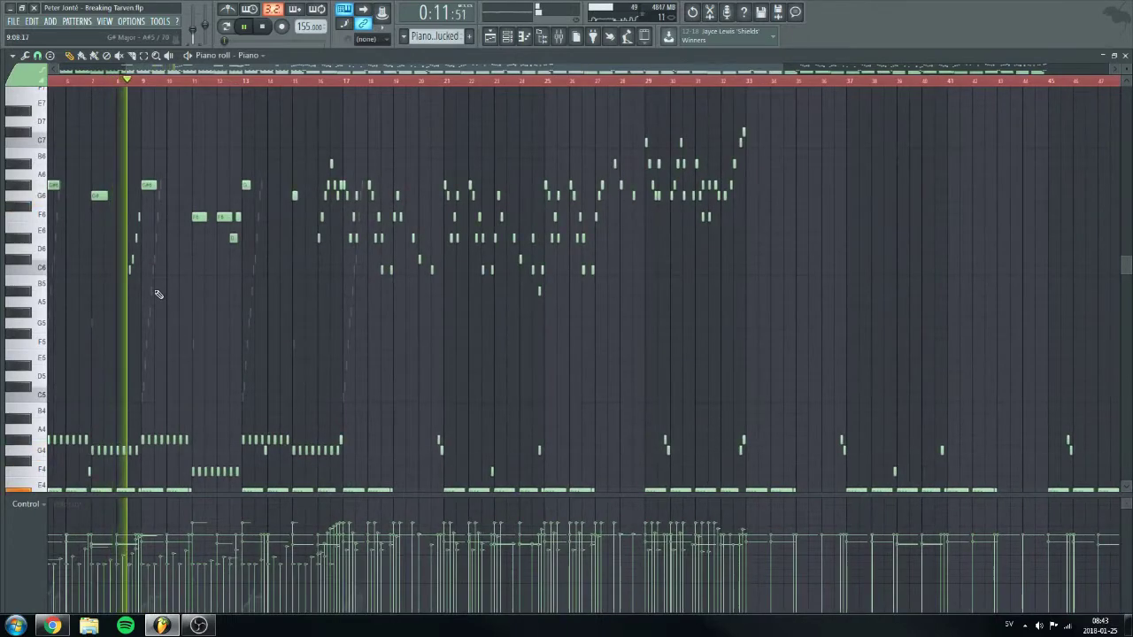
double_click(295, 341)
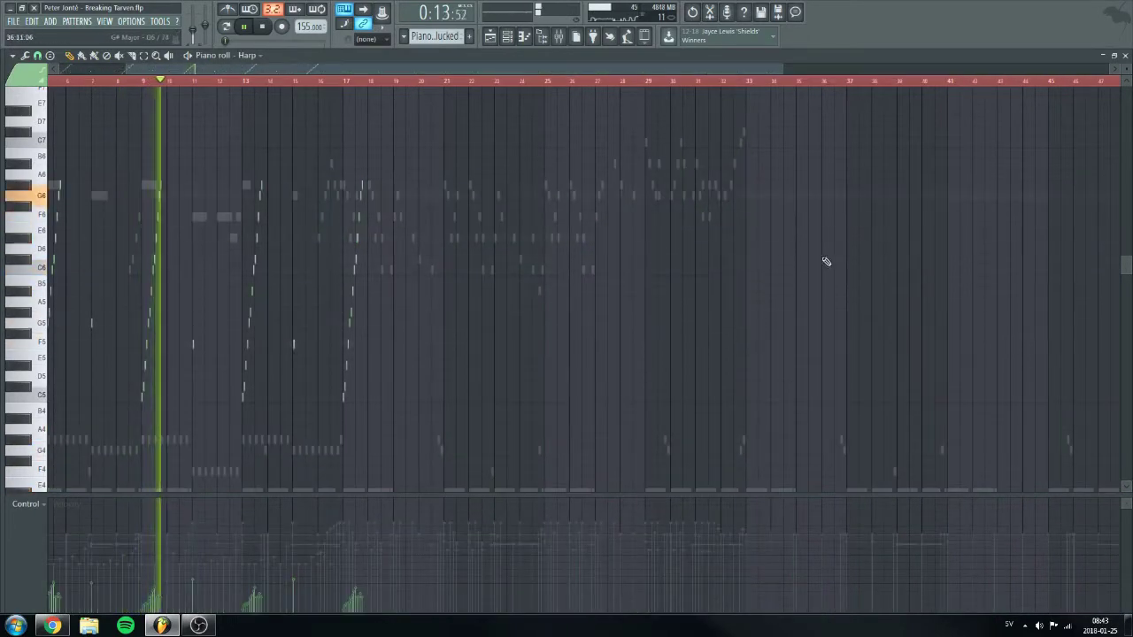
click(1125, 56)
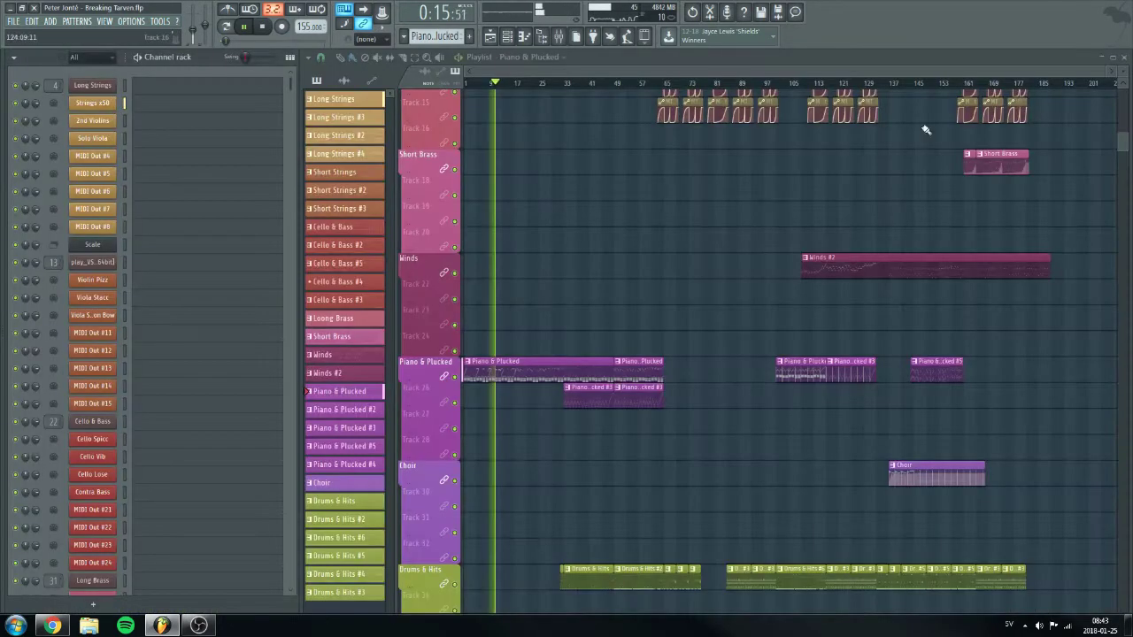
Examine the Solo Tuba notes of the Loong Brass clip in the piano roll, and close it
scroll(609, 417, up, 8)
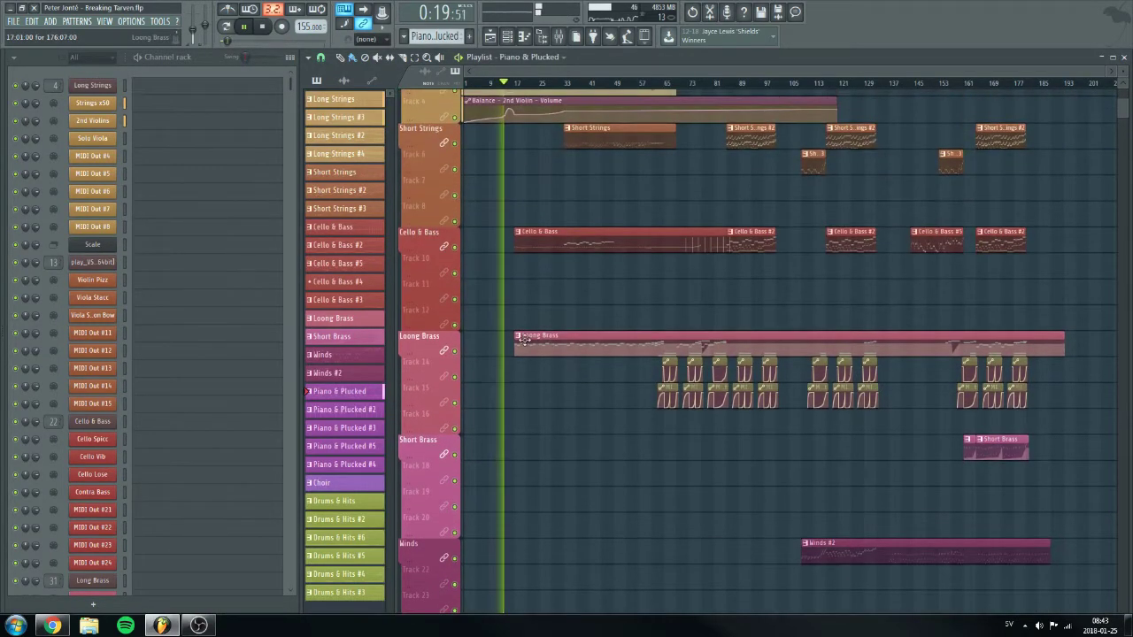
double_click(524, 340)
scroll(246, 92, down, 6)
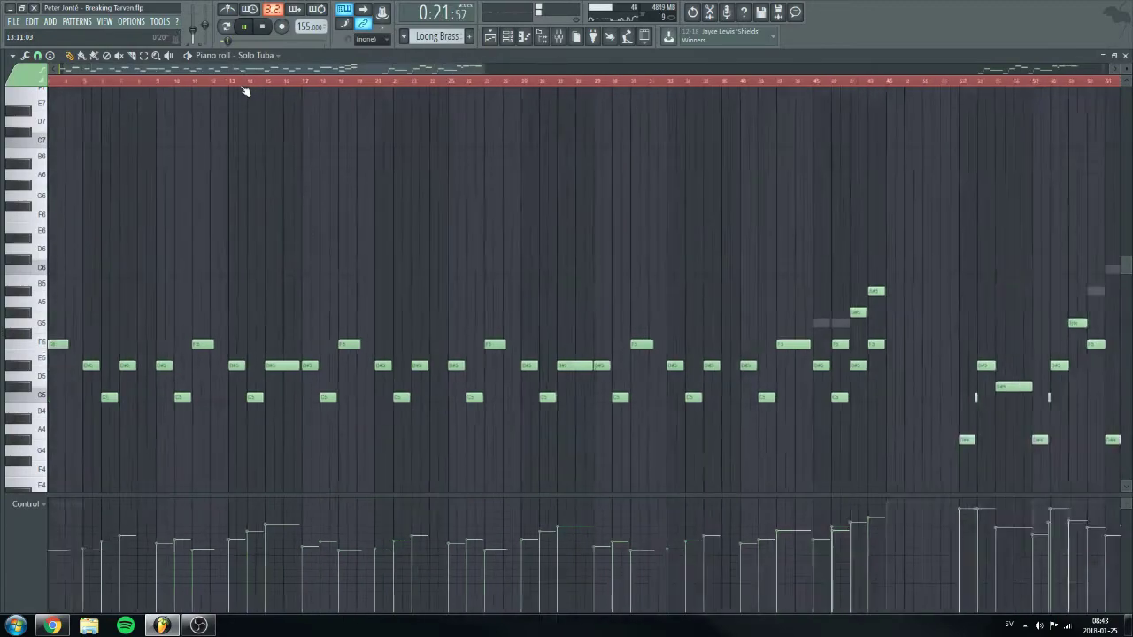
click(1125, 56)
Inspect the 2nd Violins notes in Long Strings #3 and the Strings x50 notes in Long Strings
scroll(648, 165, up, 3)
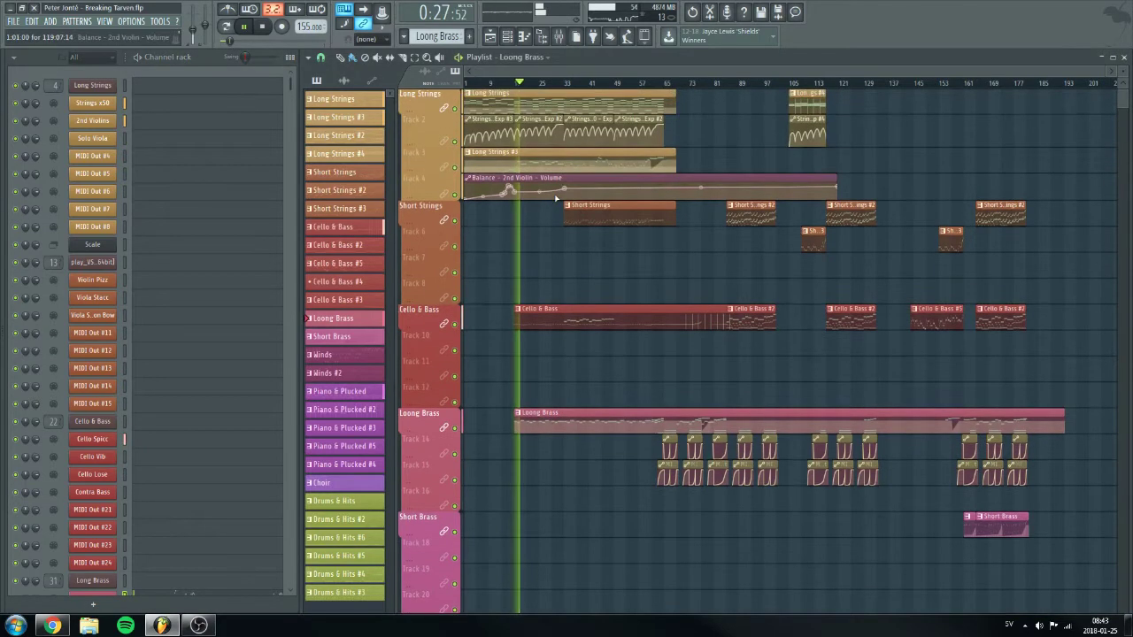
double_click(540, 167)
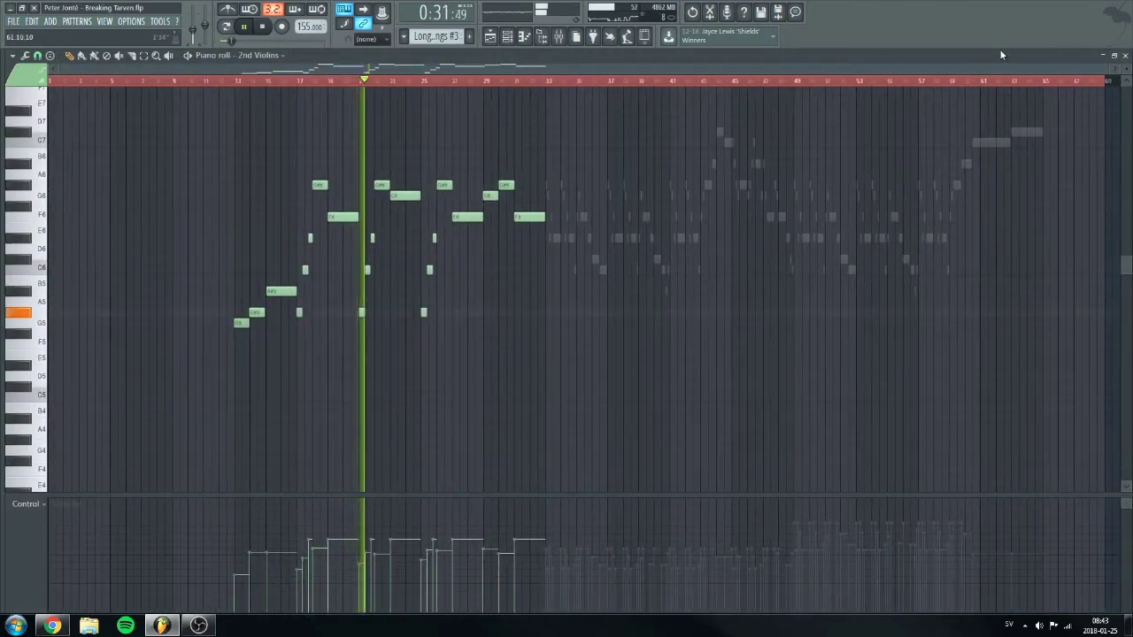
key(F7)
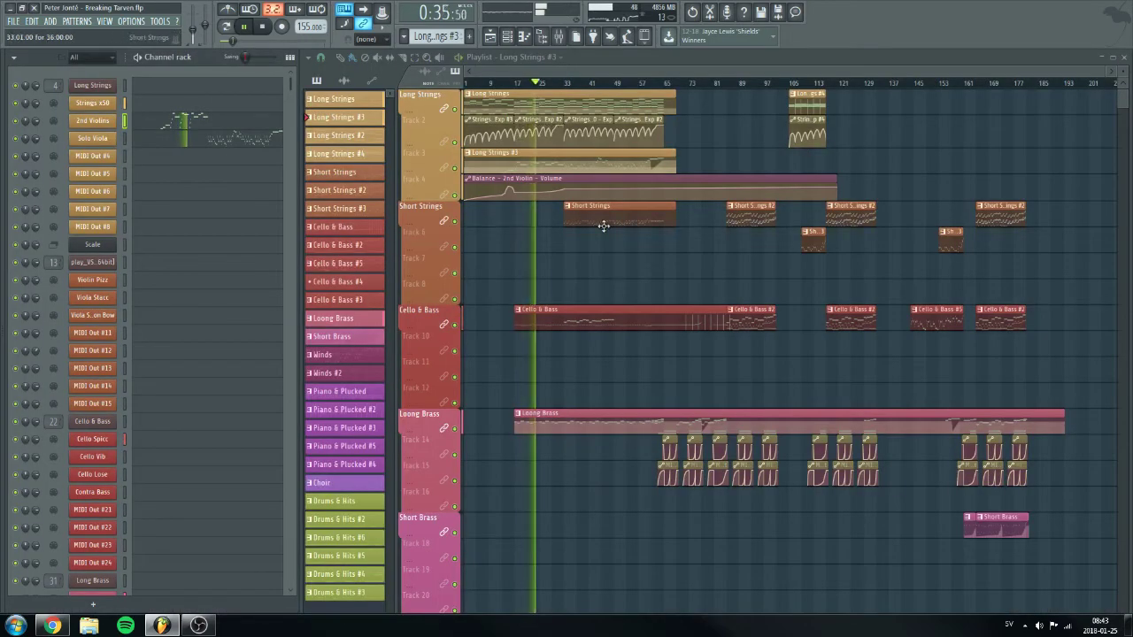
click(226, 110)
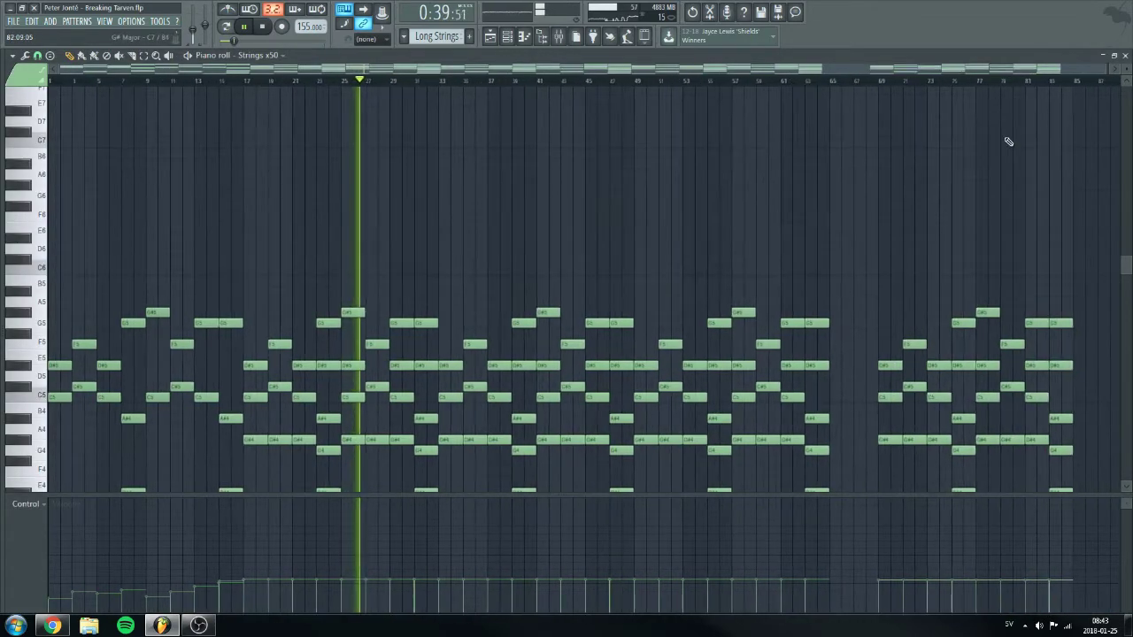
click(1125, 57)
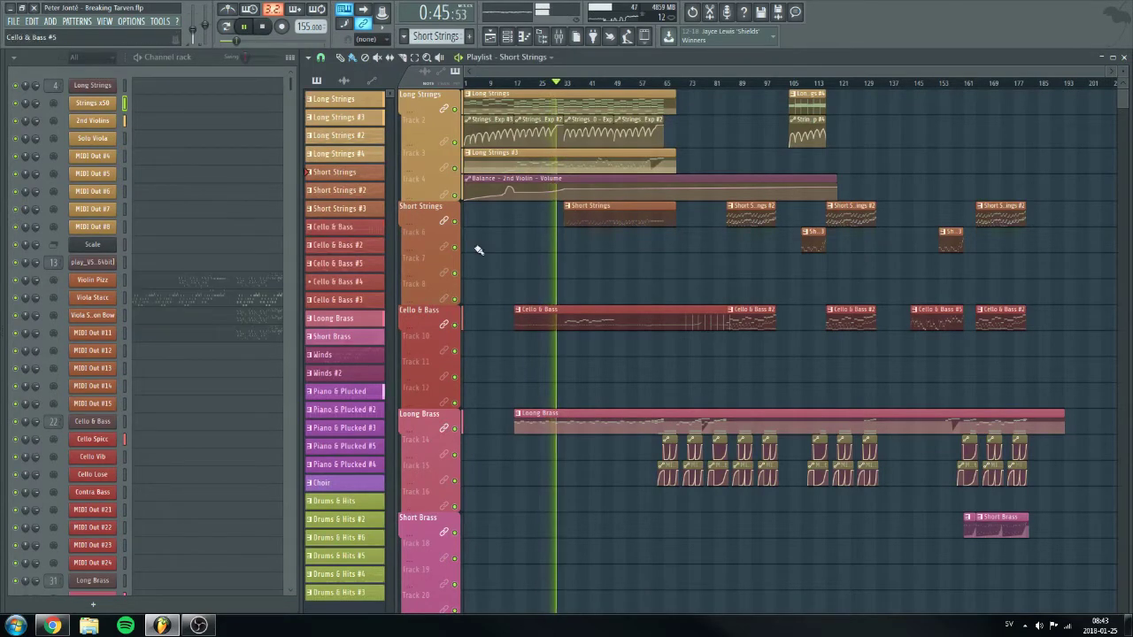
Examine the Viola Stacc notes of the Short Strings pattern in the piano roll, and close it
click(201, 302)
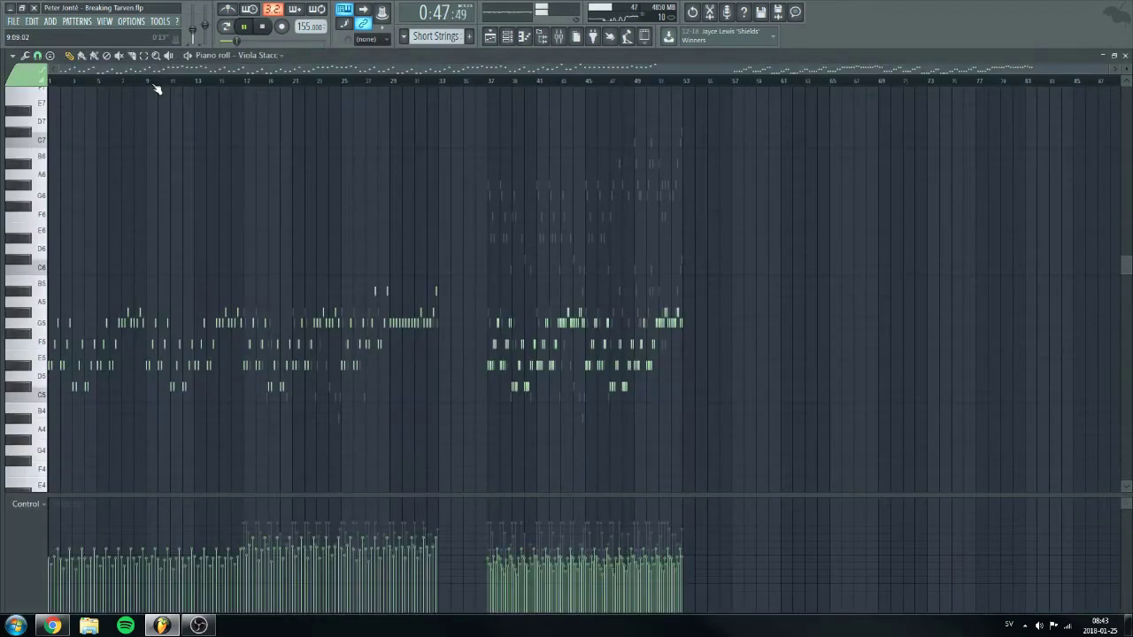
scroll(155, 88, up, 2)
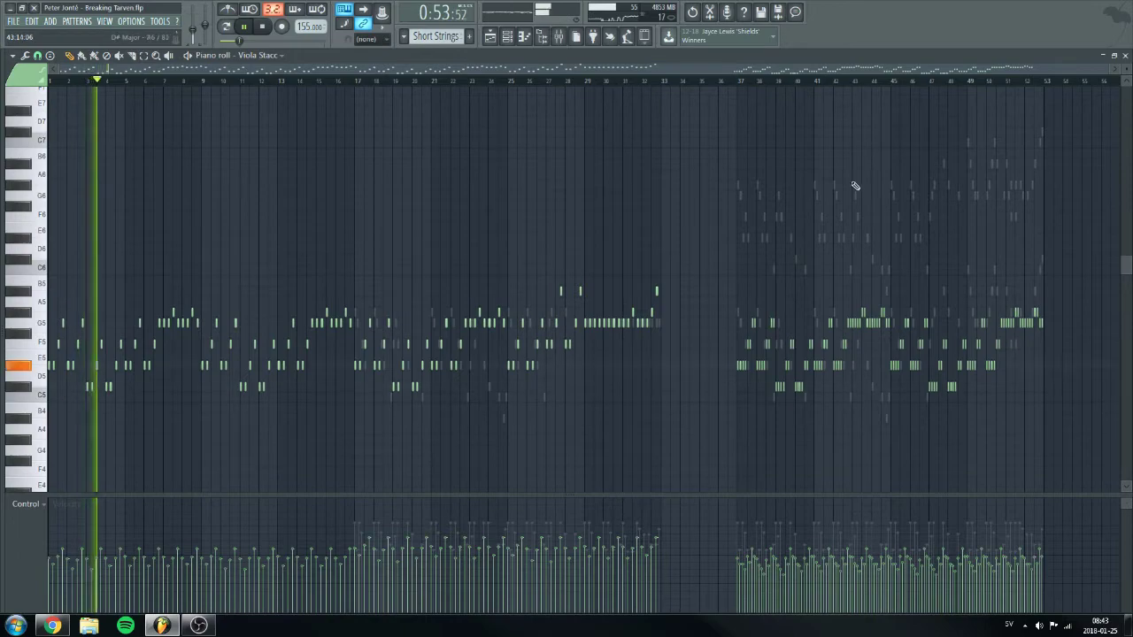
click(1124, 55)
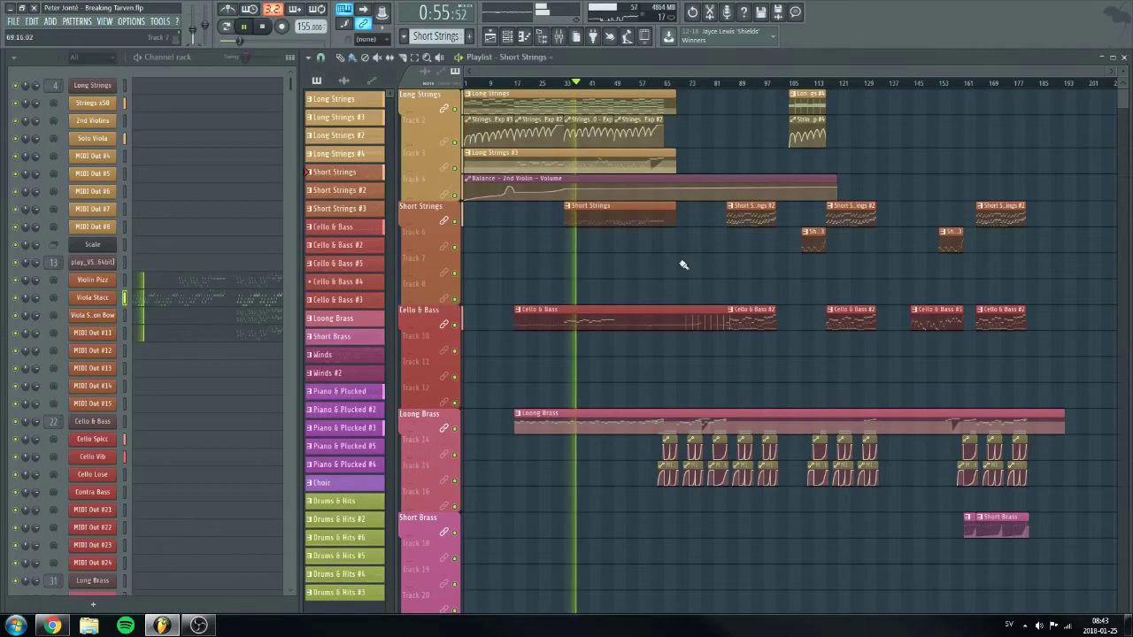
Inspect the Taiko Zen and Ticki Ticki notes of the first Drums & Hits clip, and return to the playlist
scroll(681, 266, down, 6)
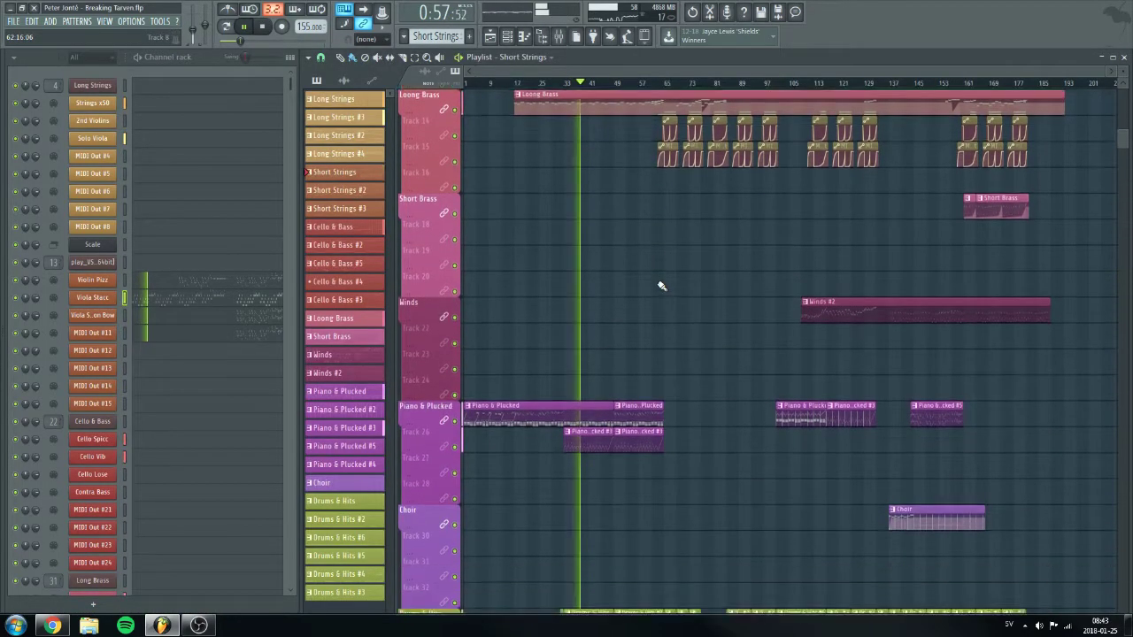
scroll(659, 288, down, 5)
double_click(595, 393)
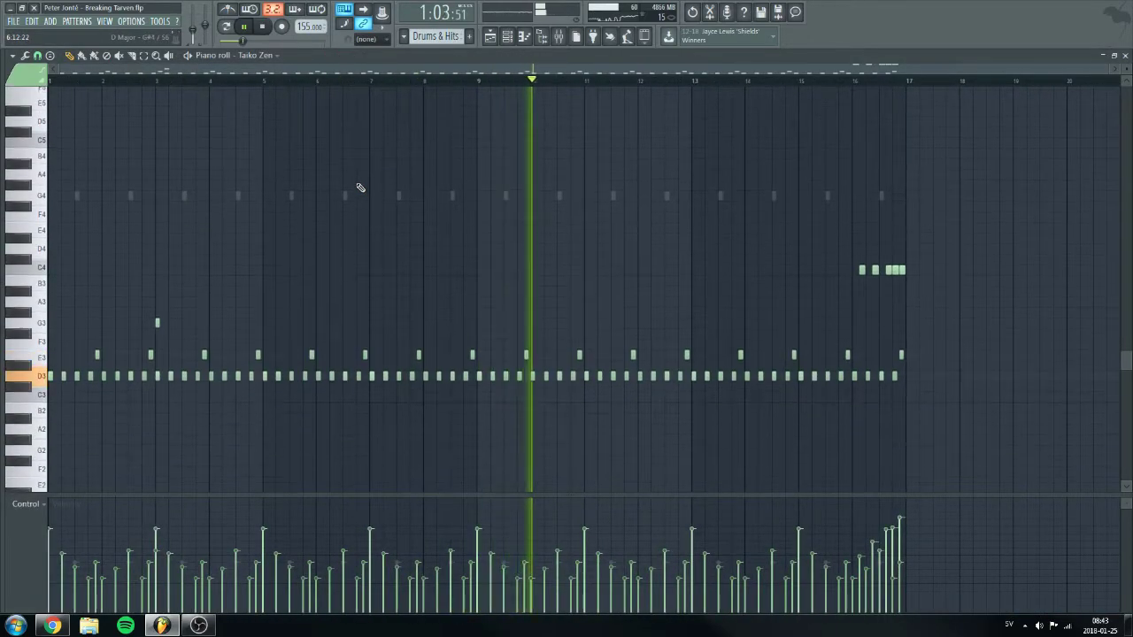
double_click(77, 195)
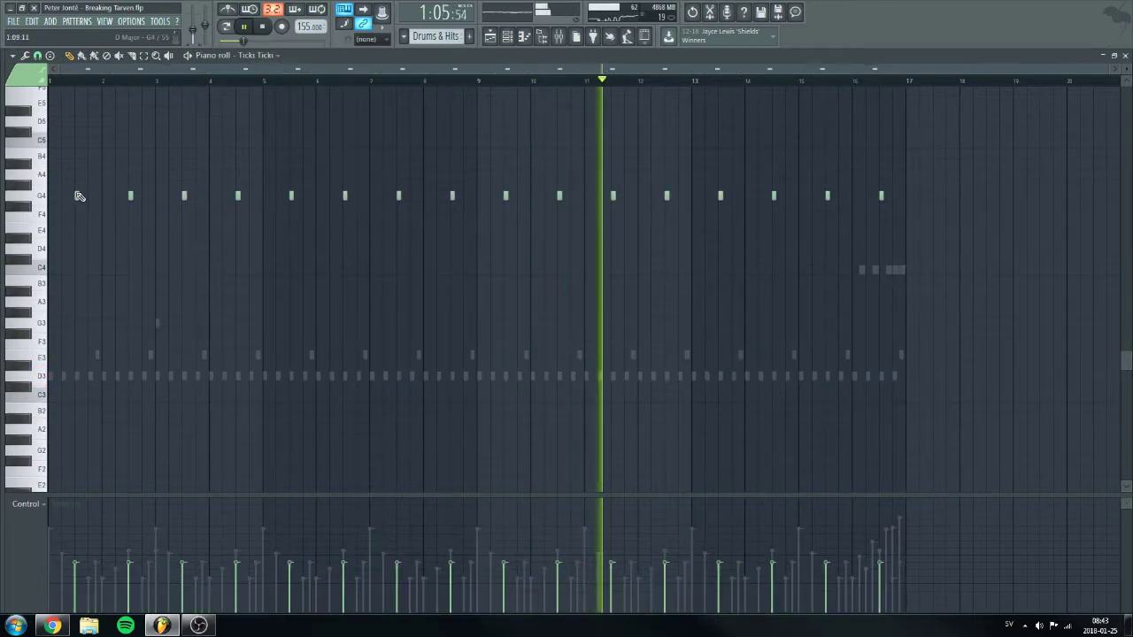
click(1125, 55)
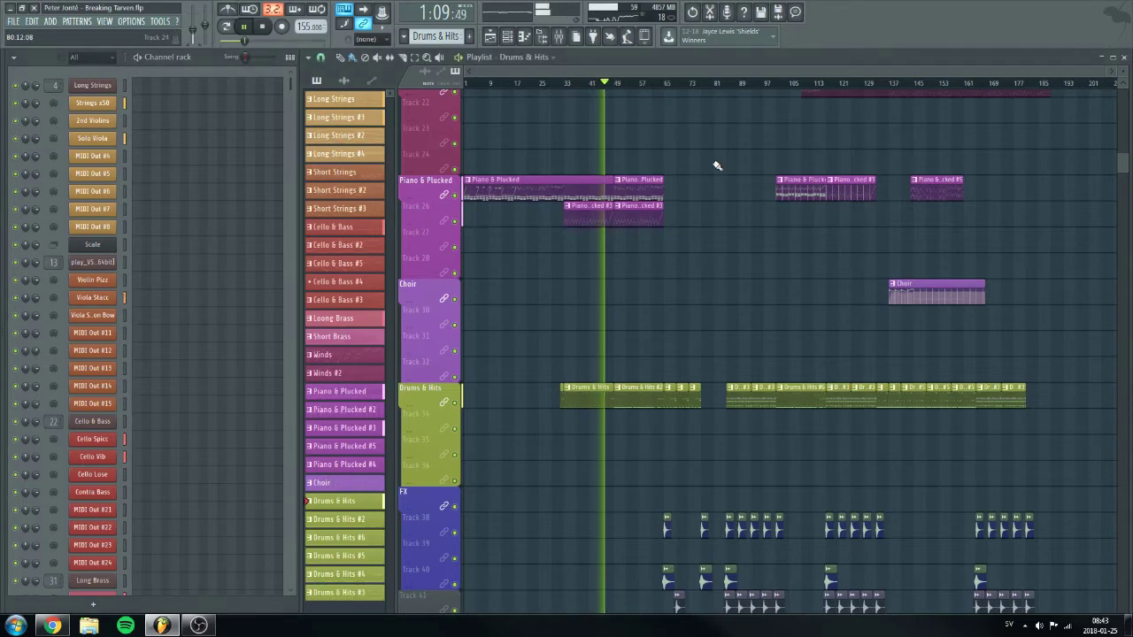
Look over the playlist from the string tracks down to Drums & Hits, and examine the drum channels in the channel rack
scroll(717, 165, up, 8)
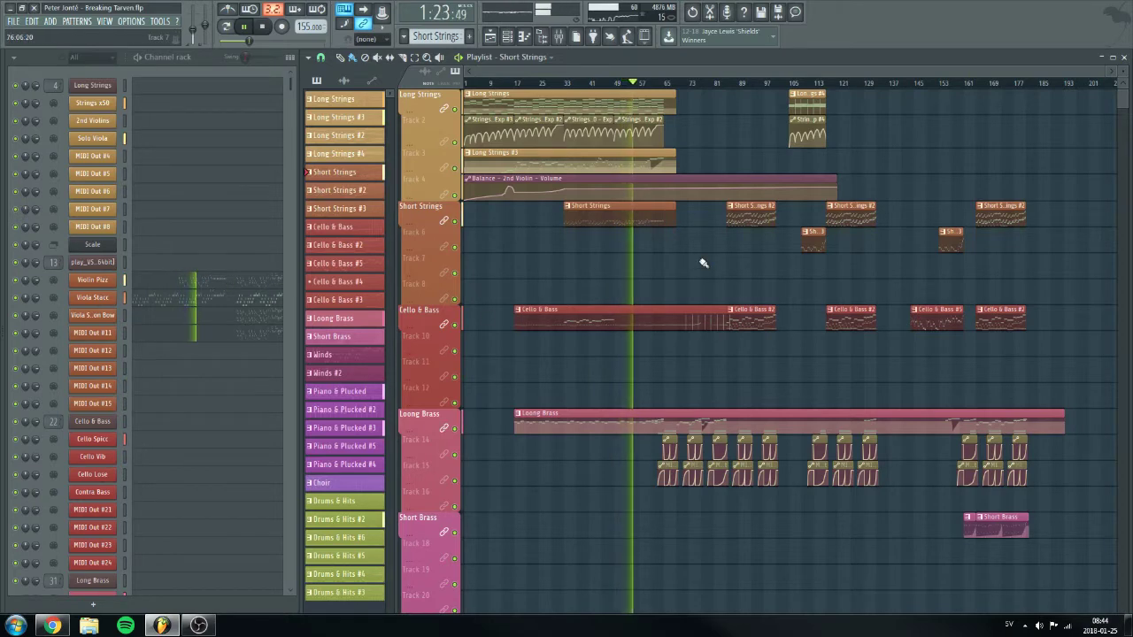
scroll(702, 262, down, 1)
scroll(768, 321, down, 4)
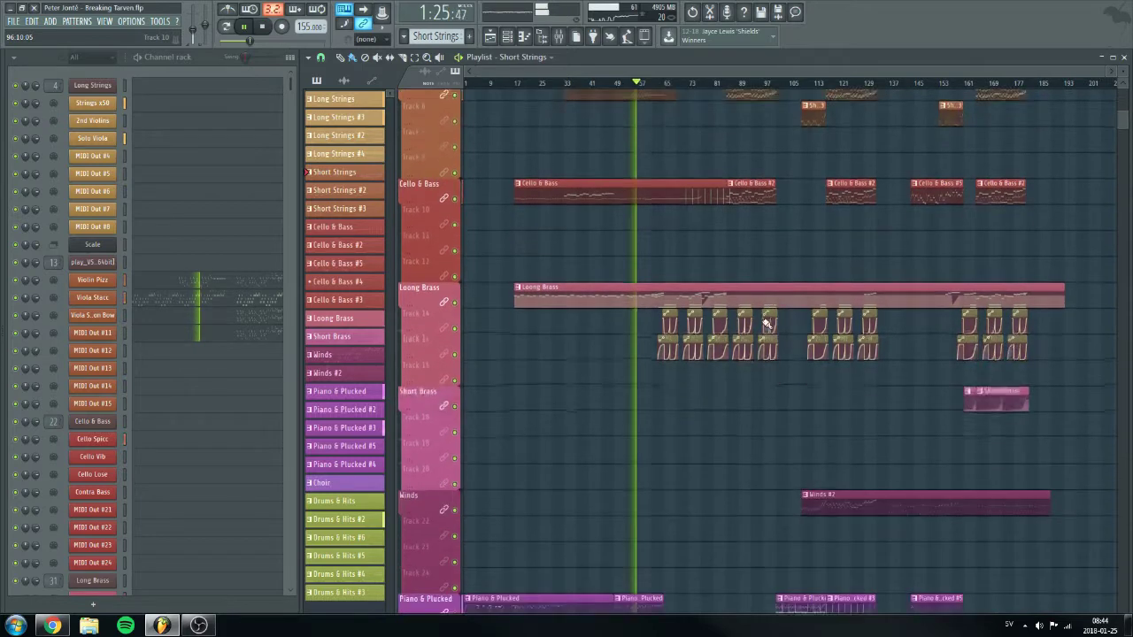
scroll(768, 324, down, 3)
scroll(764, 324, down, 2)
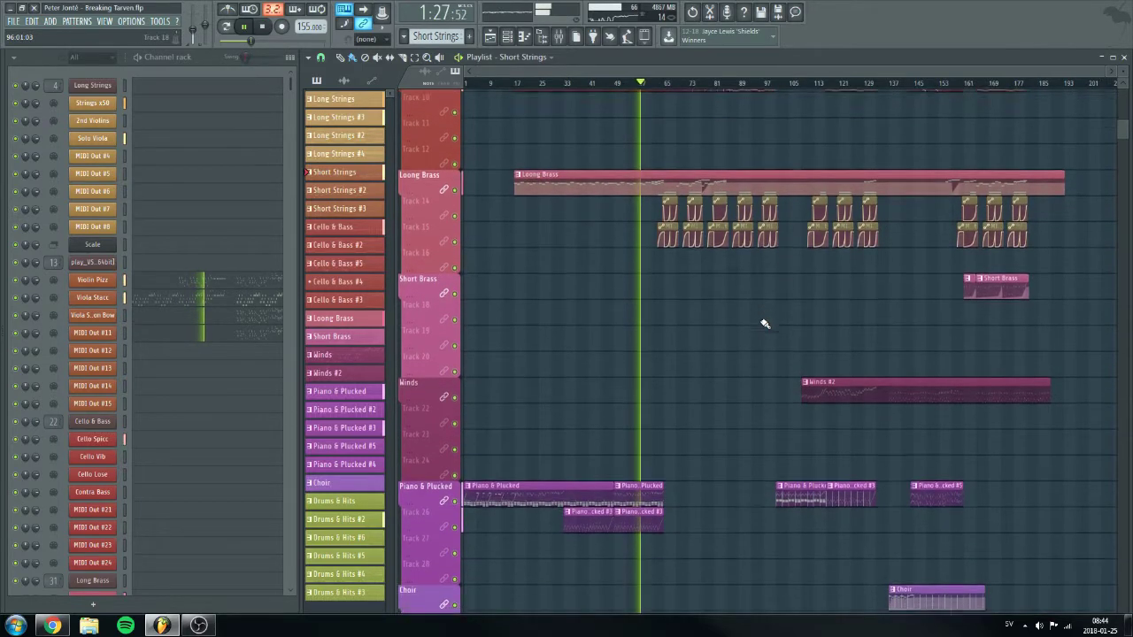
scroll(765, 324, down, 9)
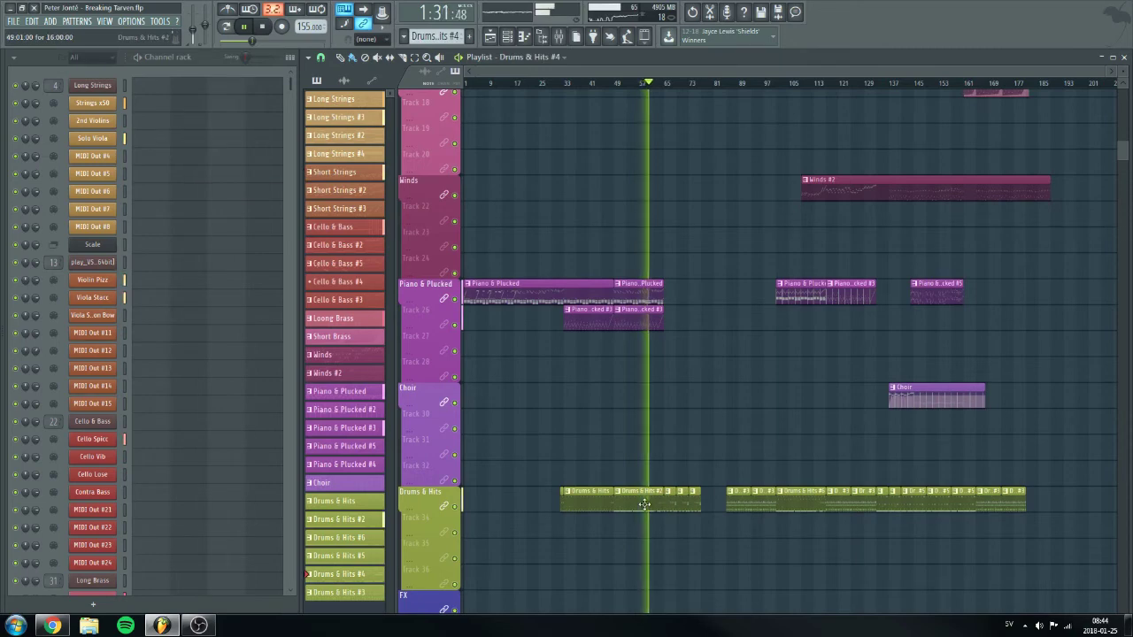
scroll(248, 325, down, 20)
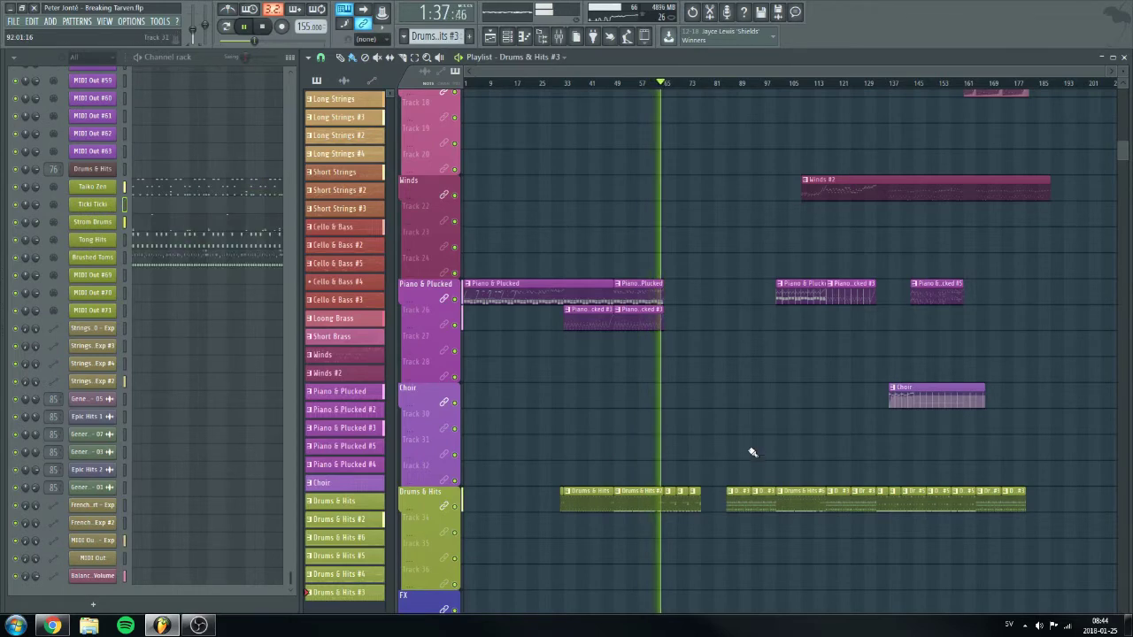
Examine the FX and Epic Hits audio clips below the Drums & Hits tracks around bars 65 to 73
scroll(751, 447, up, 1)
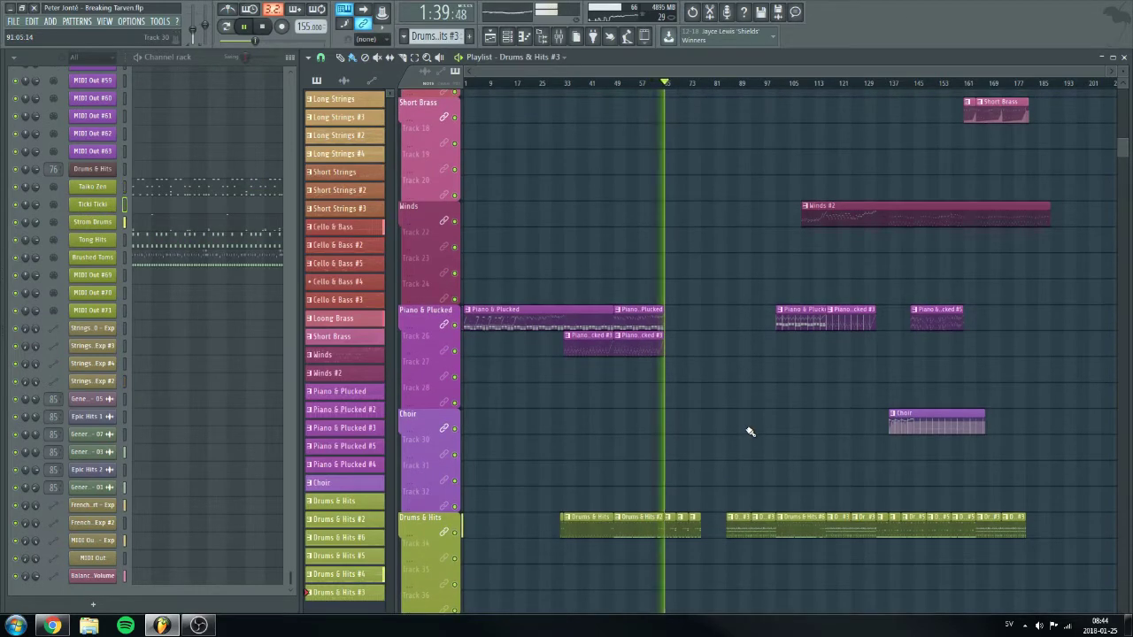
scroll(747, 431, down, 12)
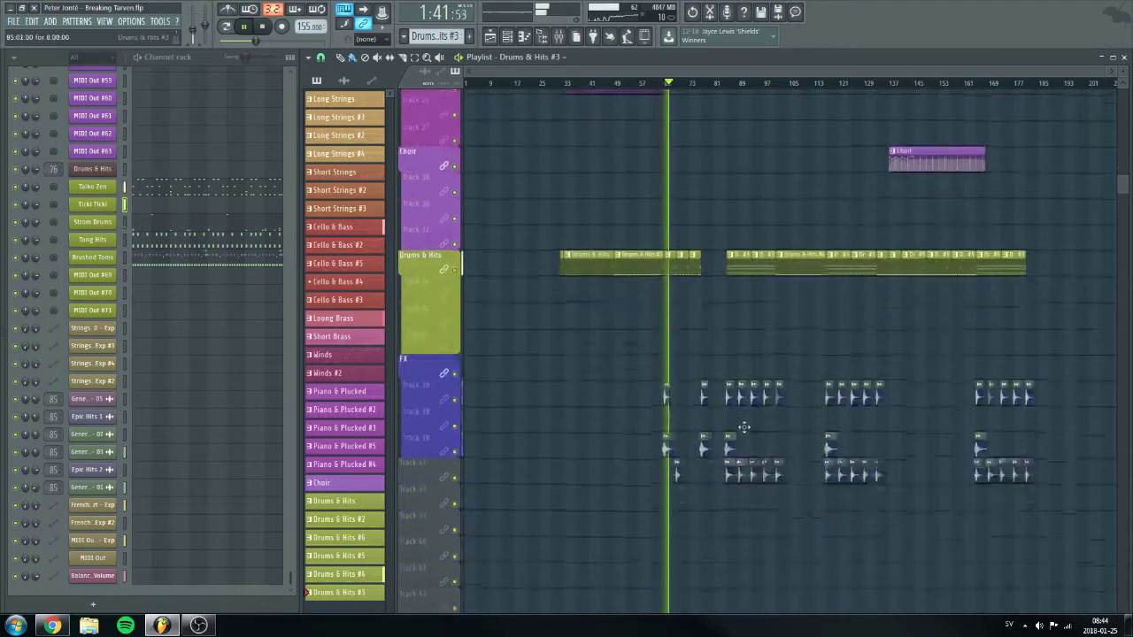
scroll(676, 84, up, 4)
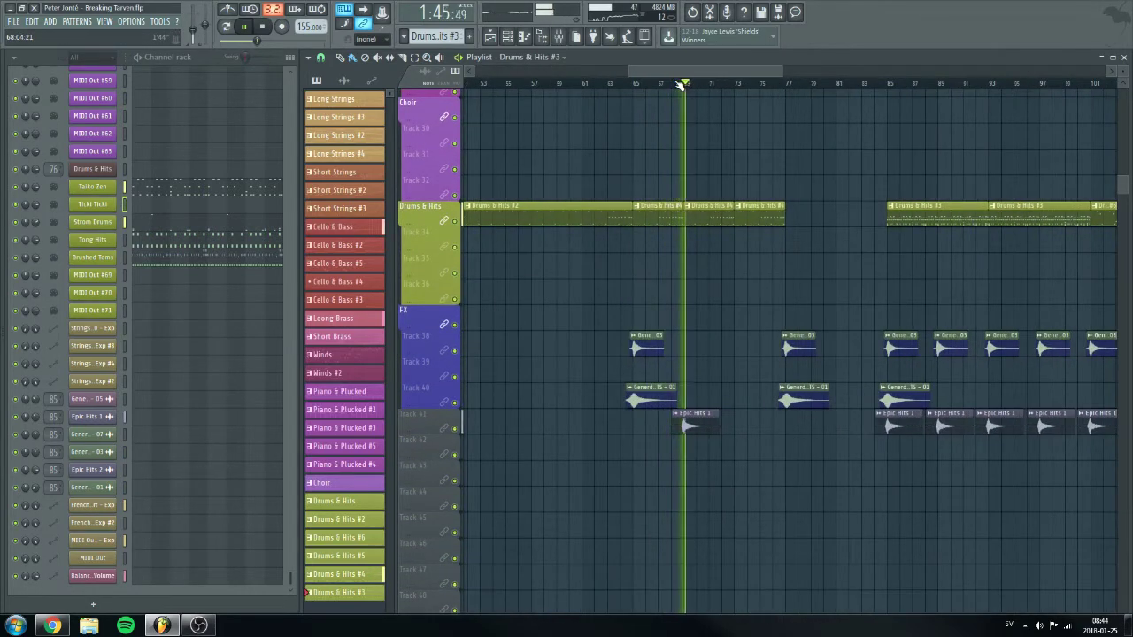
scroll(680, 84, down, 4)
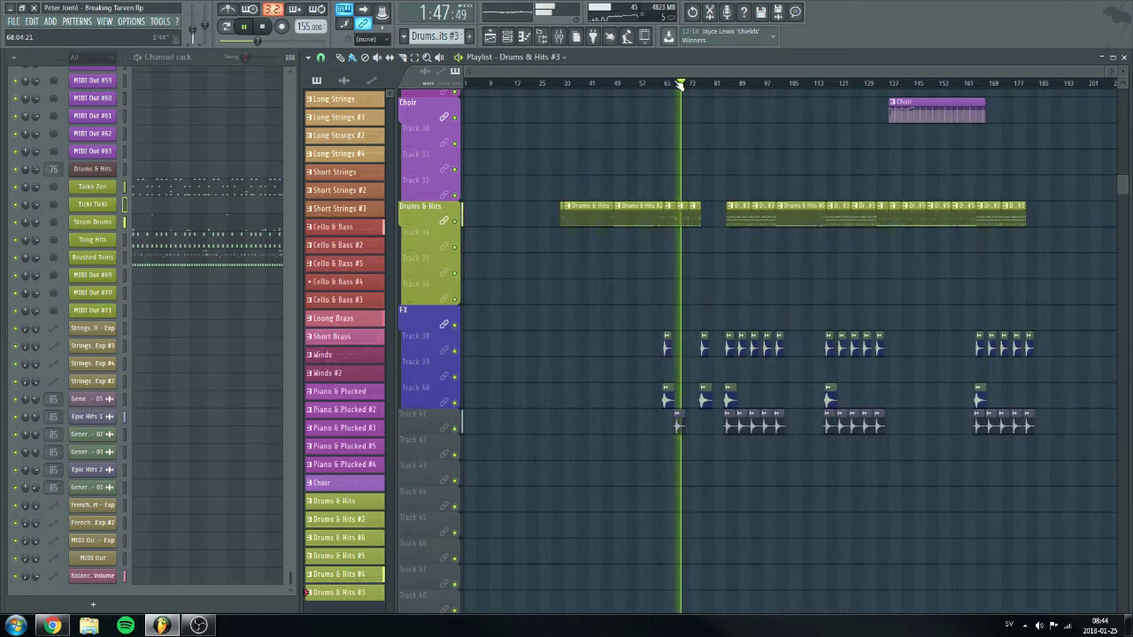
Inspect the Violin Pizz notes of the first Short Strings #2 clip in the piano roll, and close it
scroll(721, 223, up, 20)
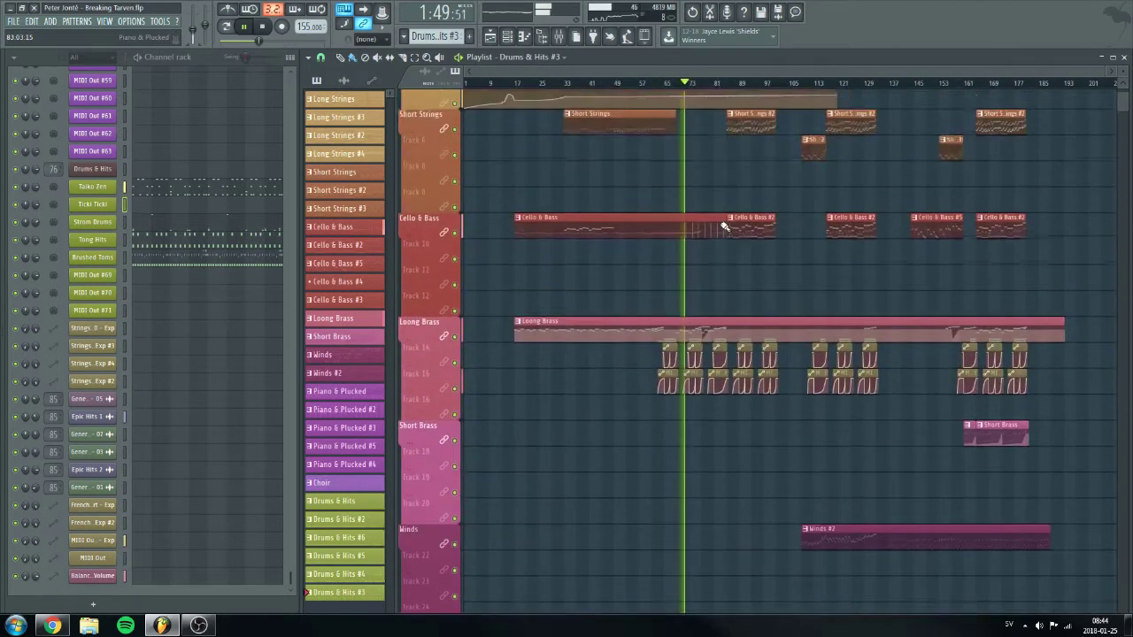
scroll(724, 227, up, 4)
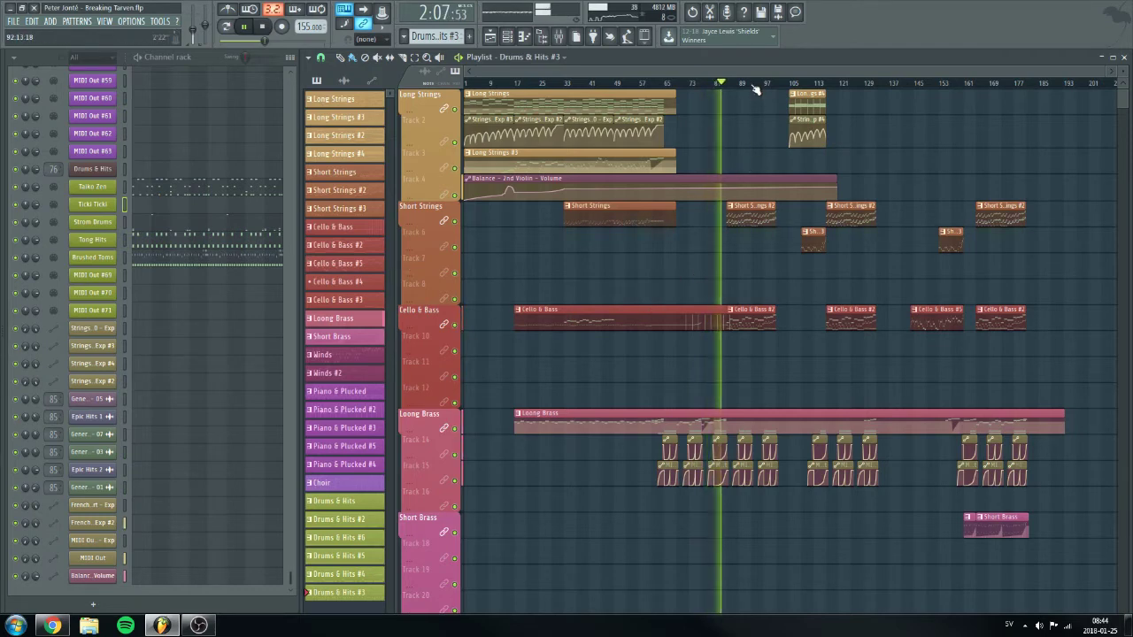
double_click(737, 213)
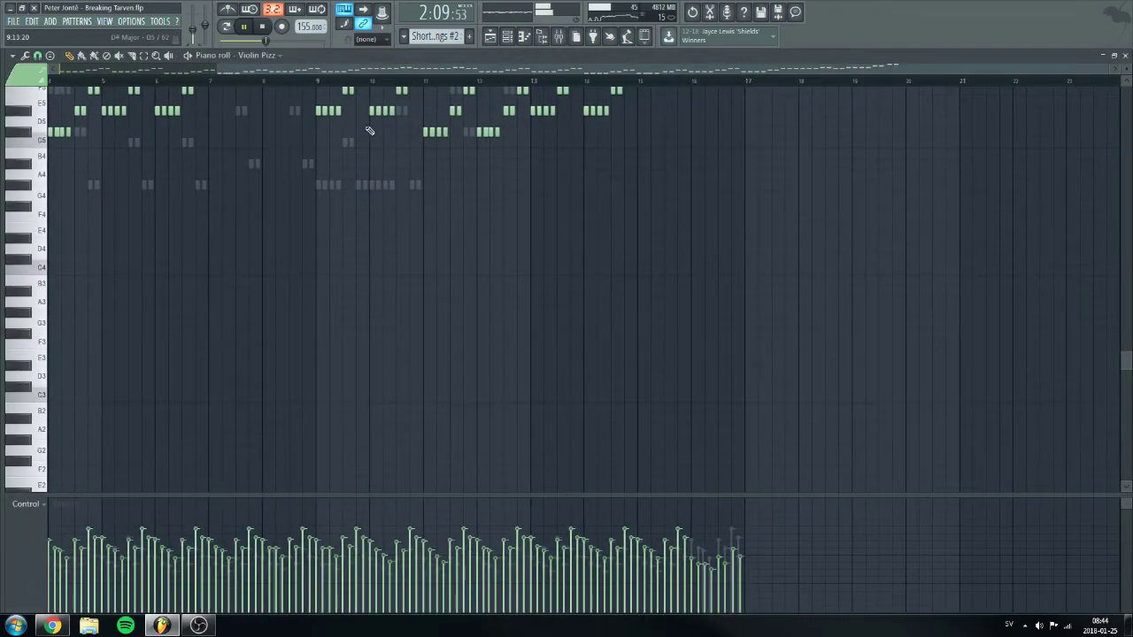
scroll(407, 217, up, 5)
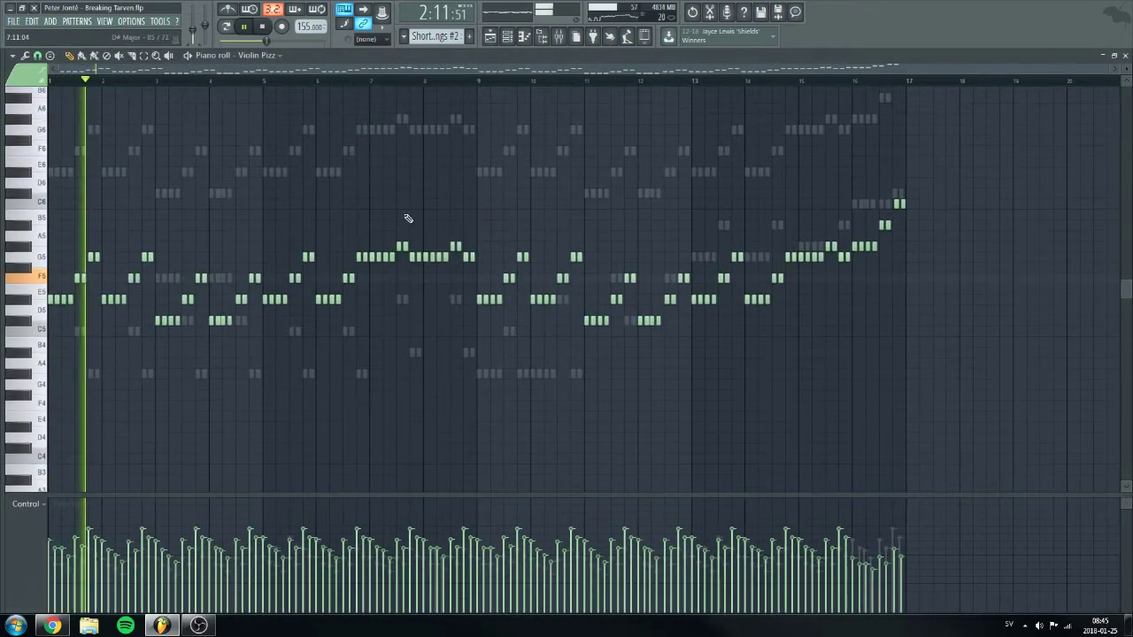
click(1125, 54)
Examine the Taiko Zen notes of the Drums & Hits #3 clip at bar 85 in the piano roll
scroll(812, 282, down, 8)
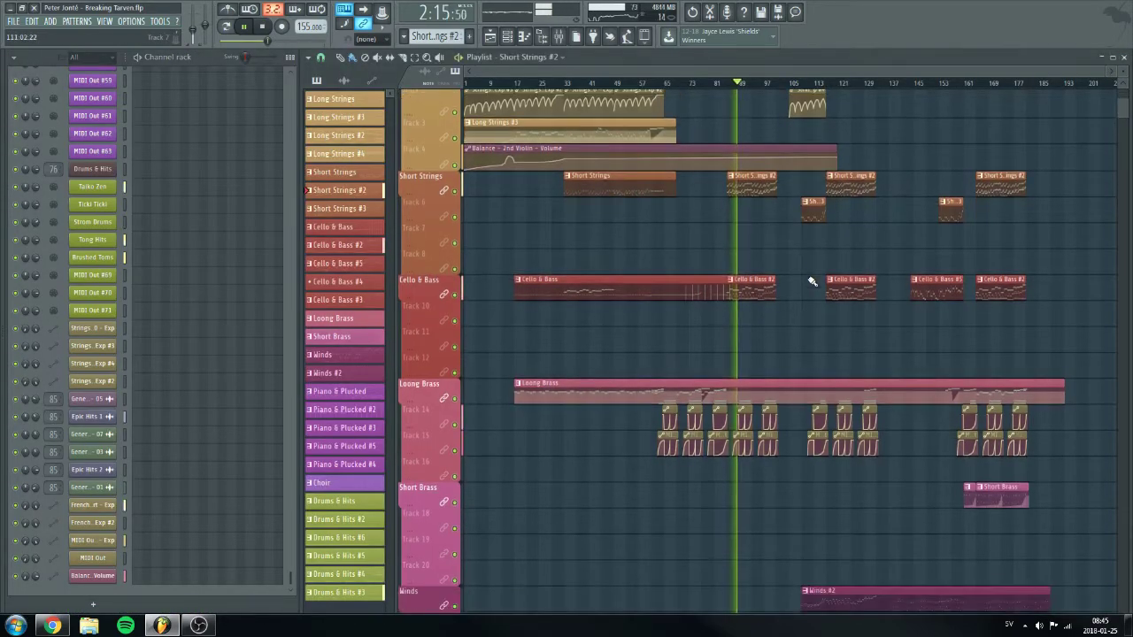
scroll(811, 281, down, 13)
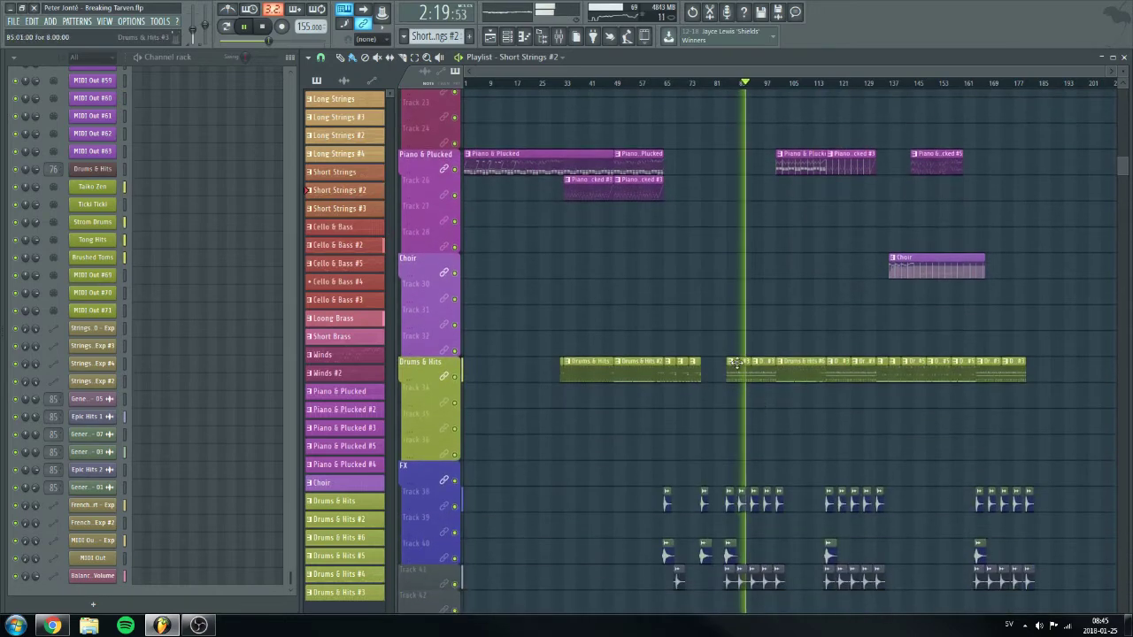
double_click(738, 368)
scroll(115, 81, up, 3)
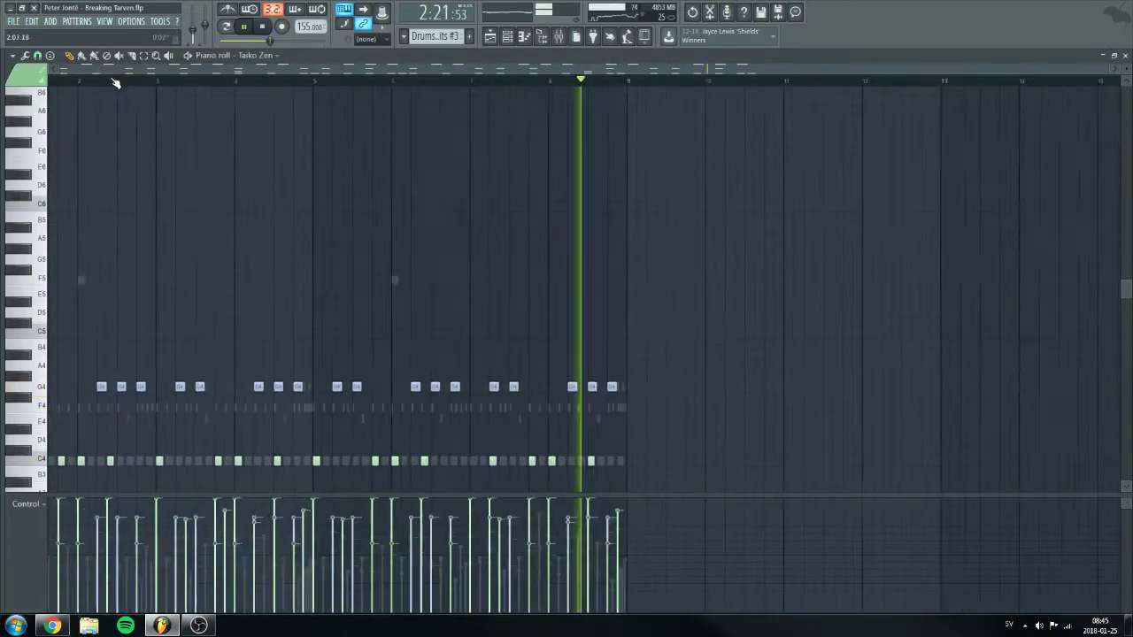
scroll(240, 202, down, 6)
scroll(240, 203, down, 1)
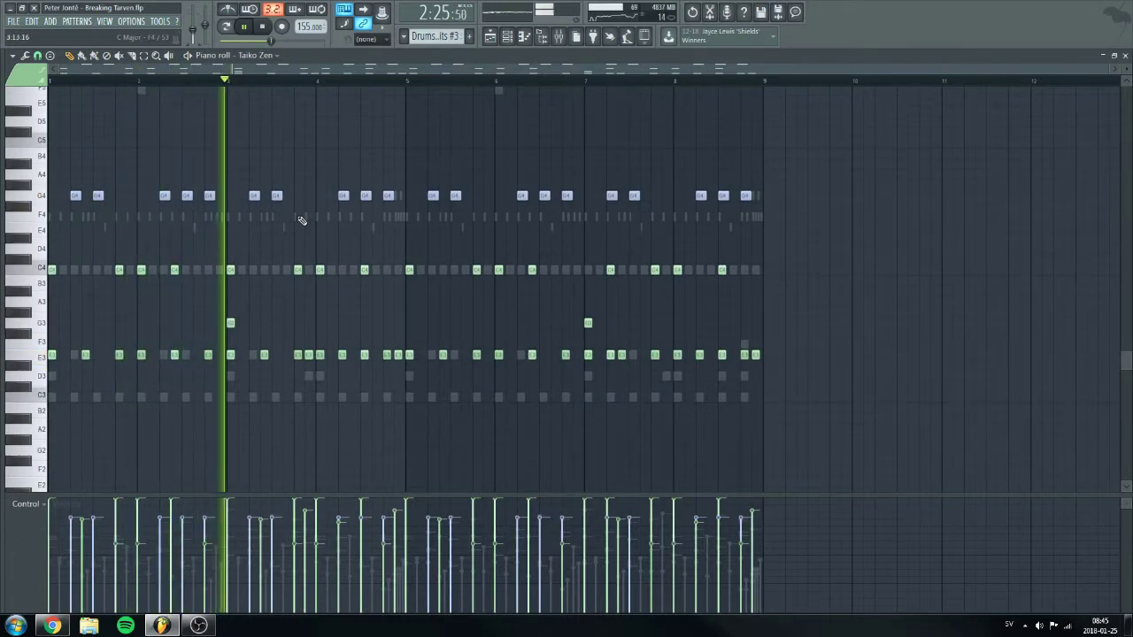
Compare the Brushed Toms, Taiko Zen, Strom Drums and Tong Hits notes of Drums & Hits #3 in the piano roll, and close it
key(Down)
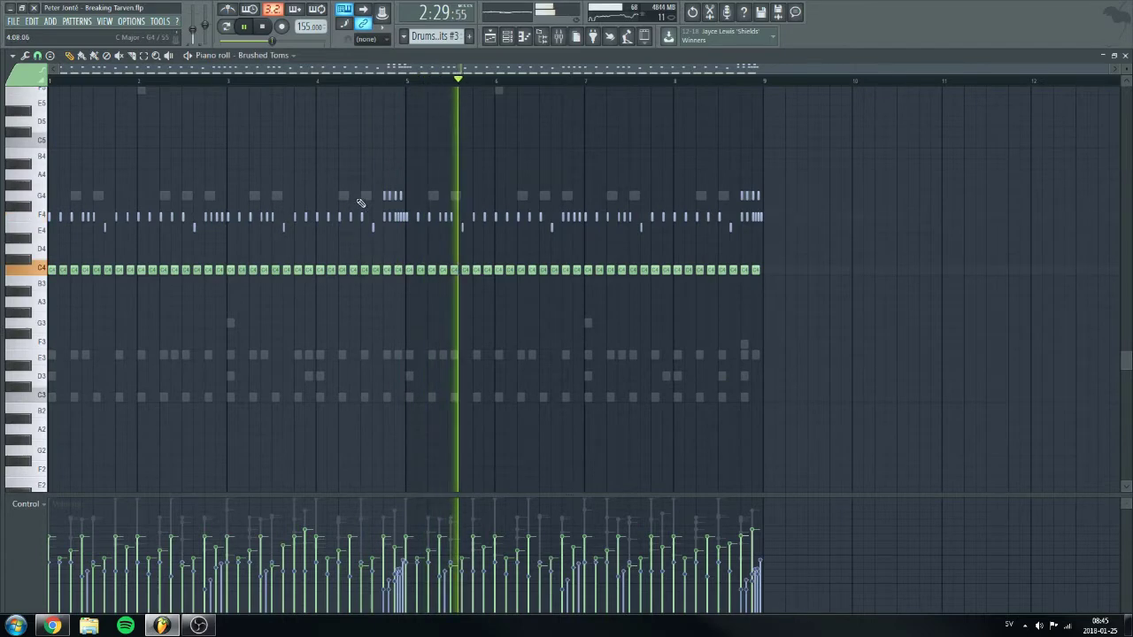
key(Up)
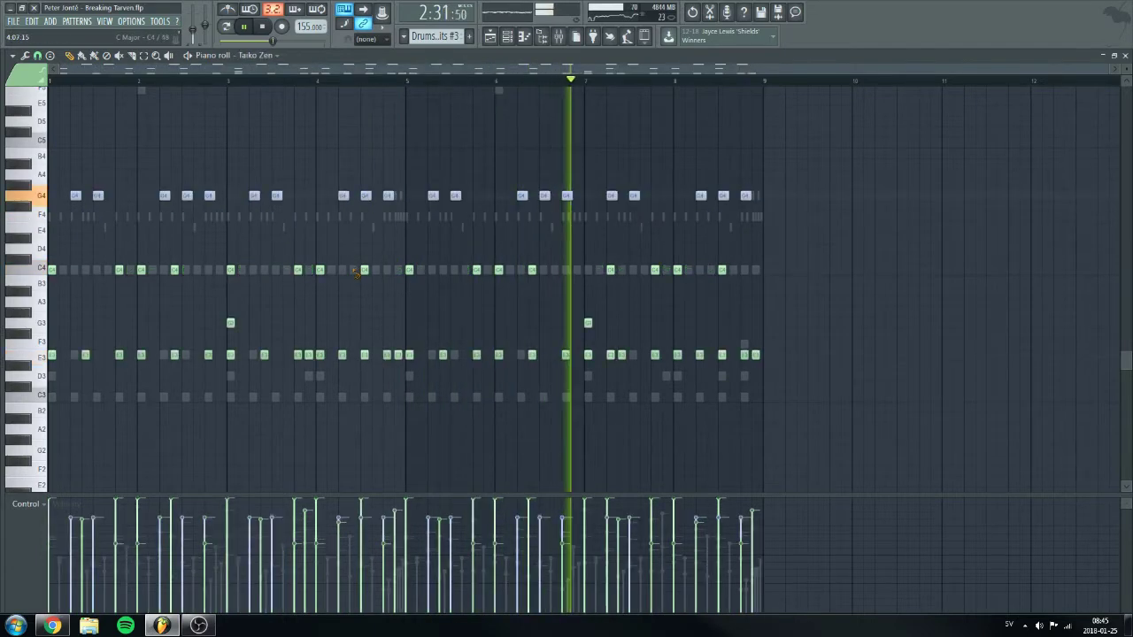
key(Down)
key(Up)
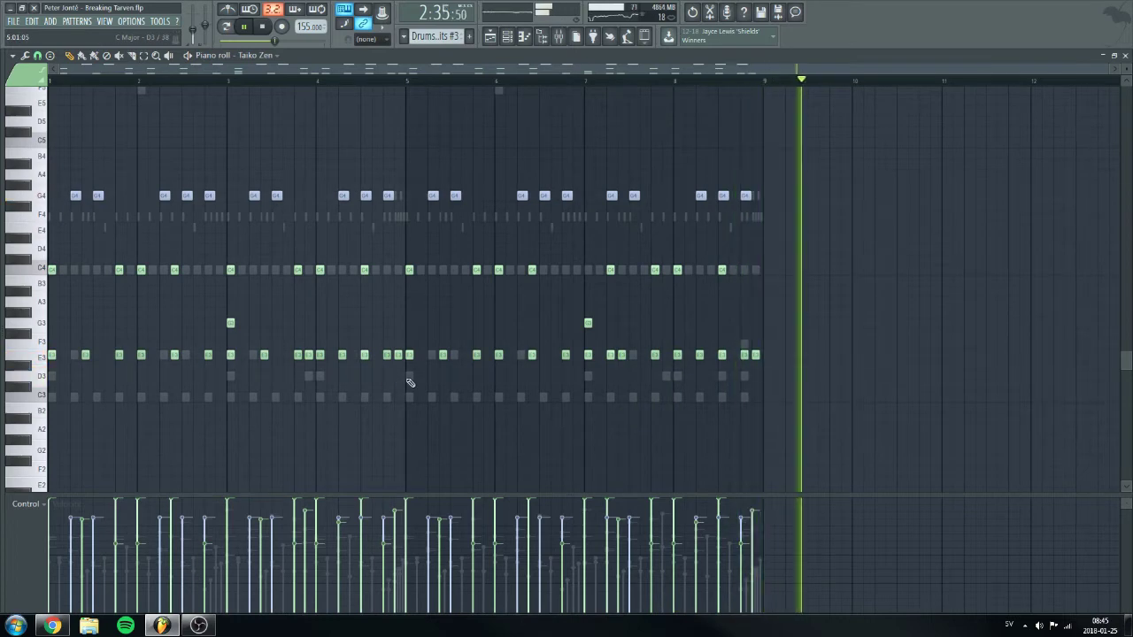
key(Up)
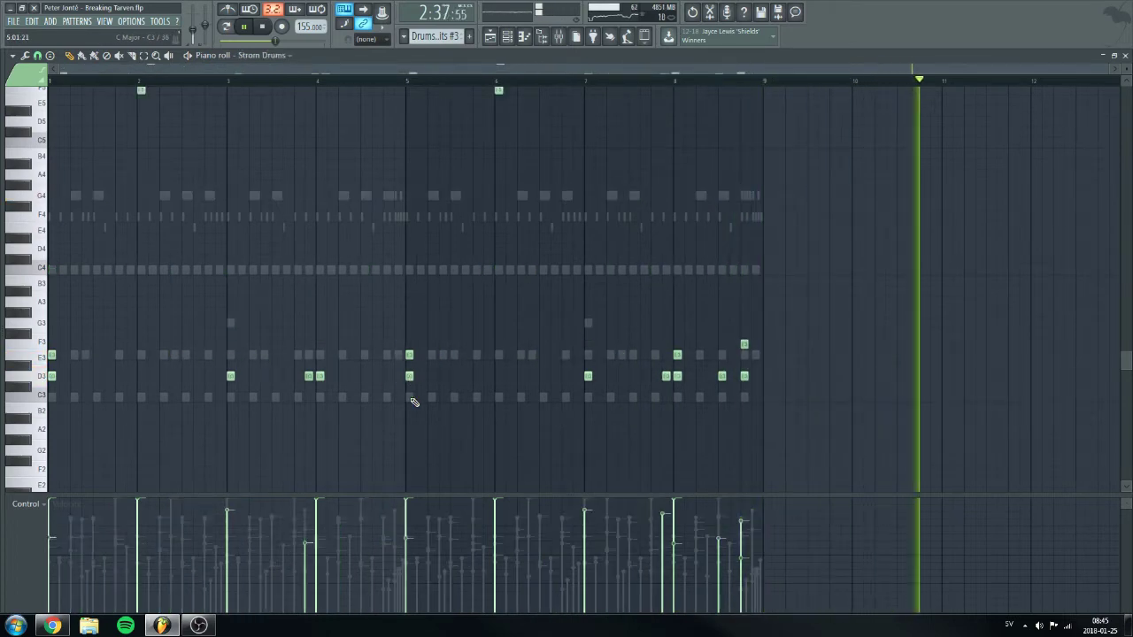
key(Up)
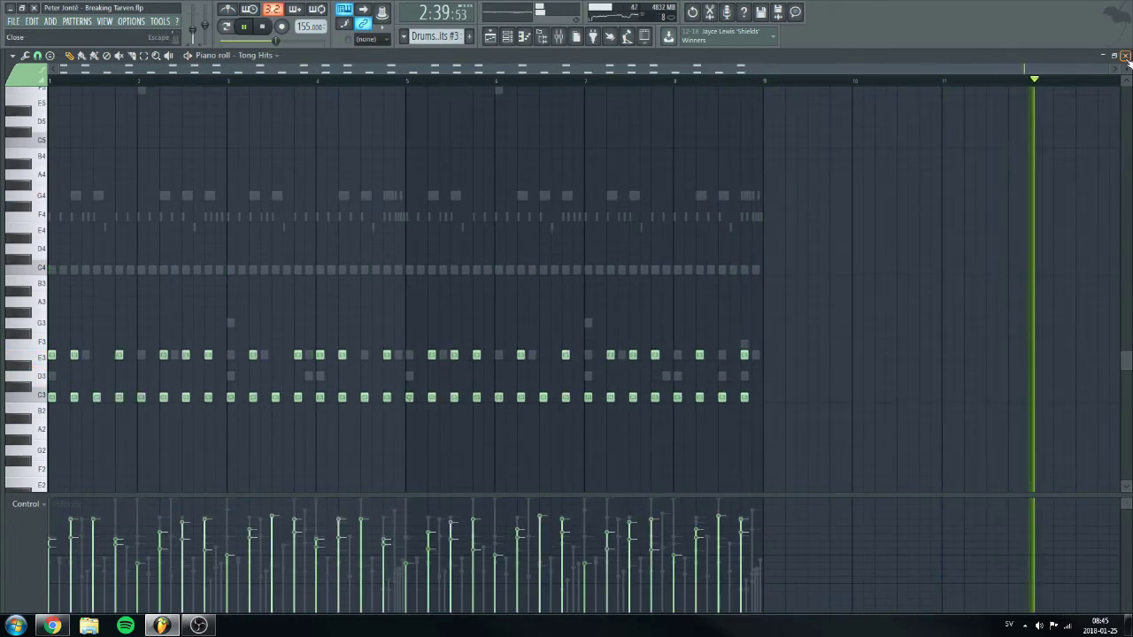
key(F7)
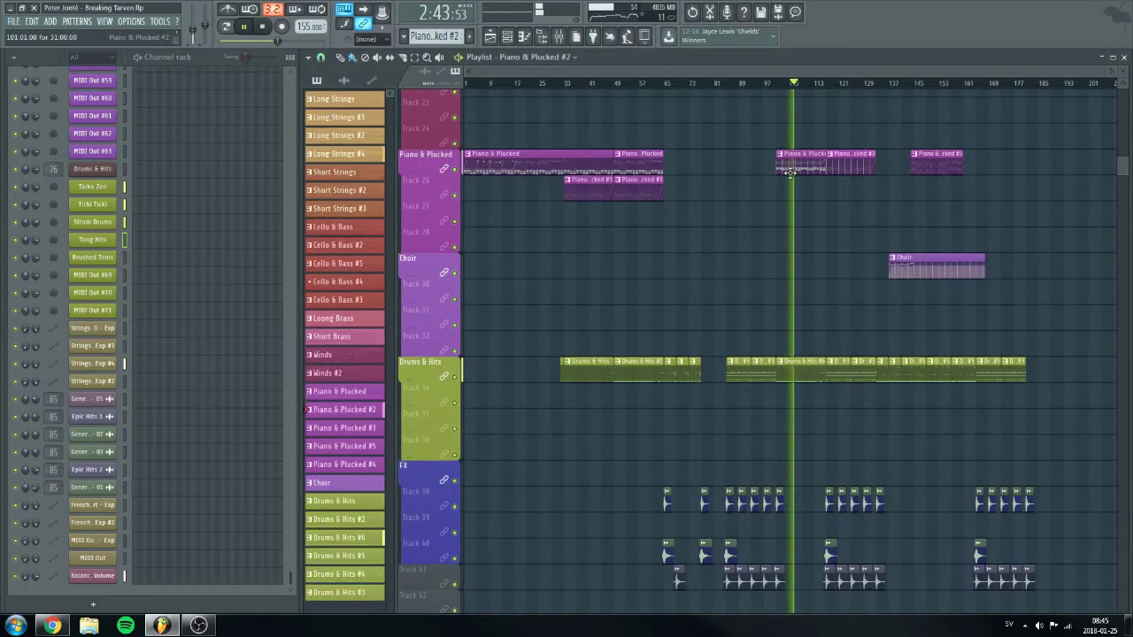
Inspect the Harp notes of the Piano & Plucked #2 clip in the piano roll, and close it
scroll(215, 226, up, 10)
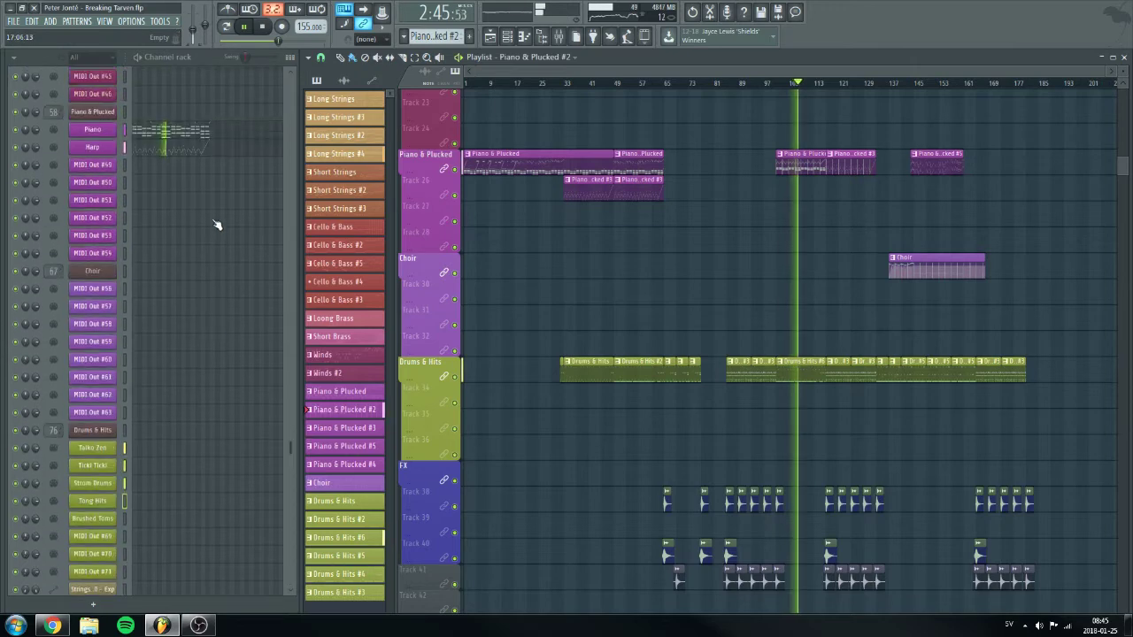
click(184, 478)
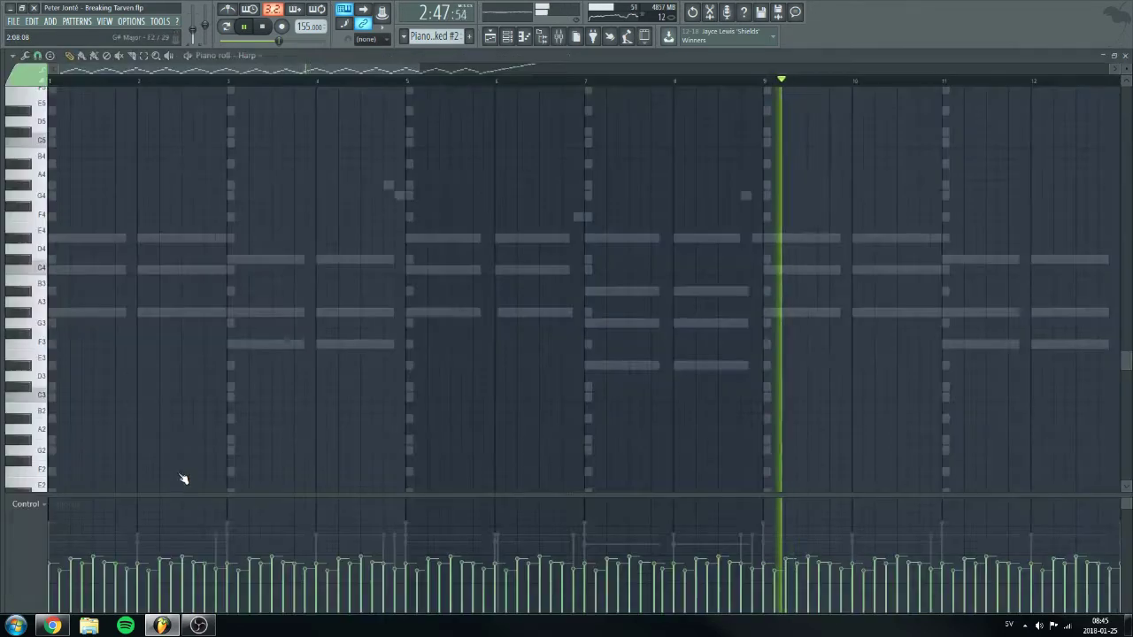
scroll(775, 266, up, 5)
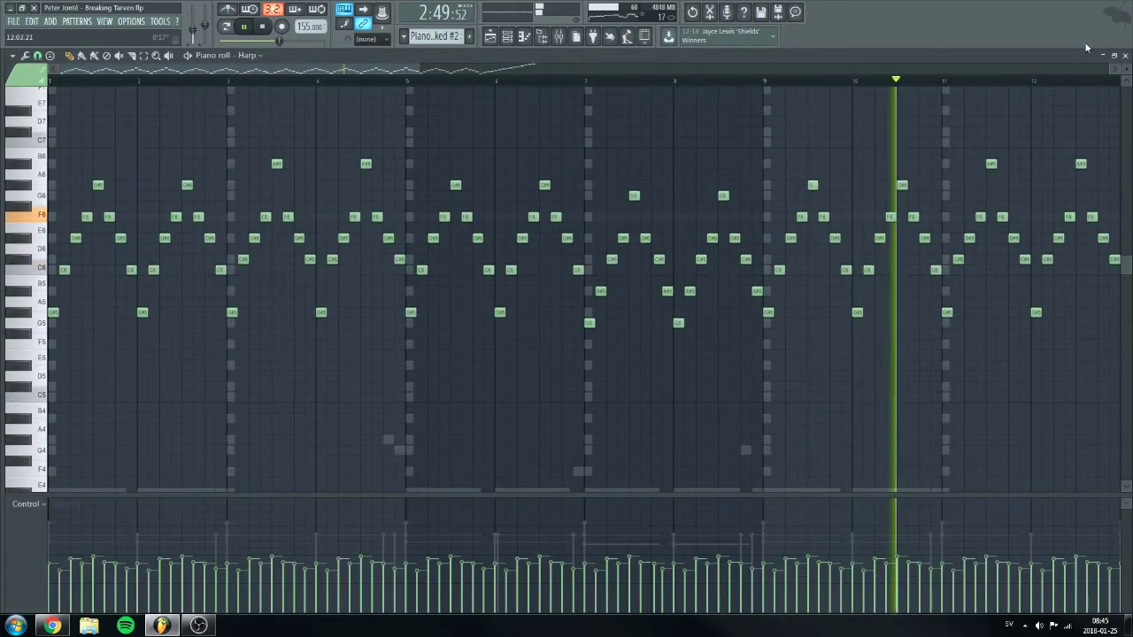
click(1124, 55)
Inspect the Clarinete notes of the Winds #2 clip in the piano roll, and close it
scroll(845, 221, up, 5)
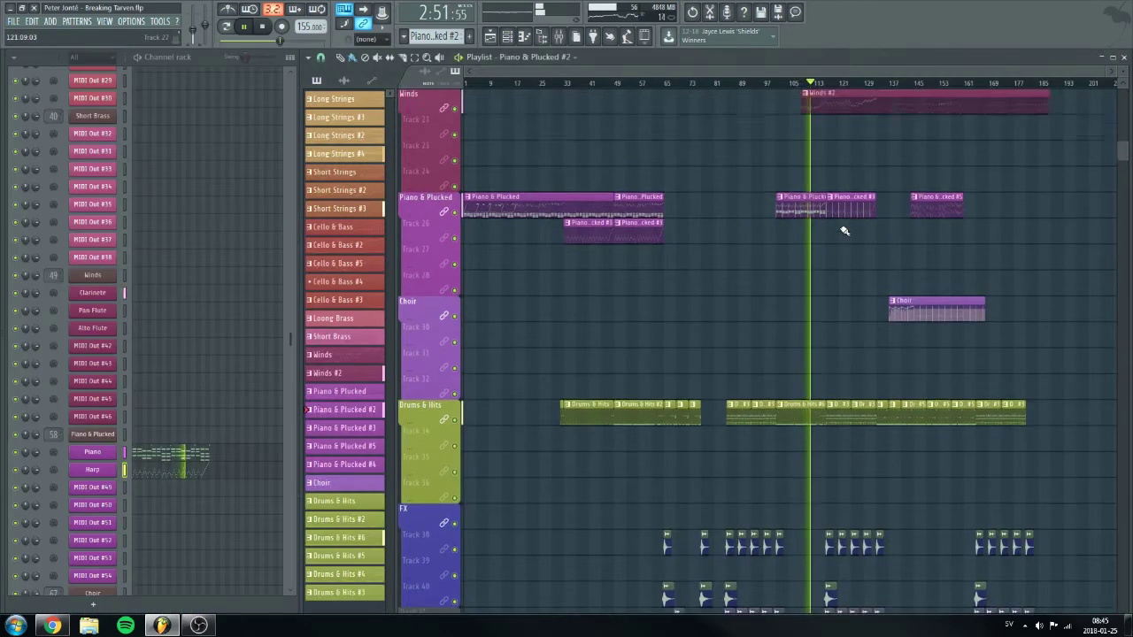
click(823, 198)
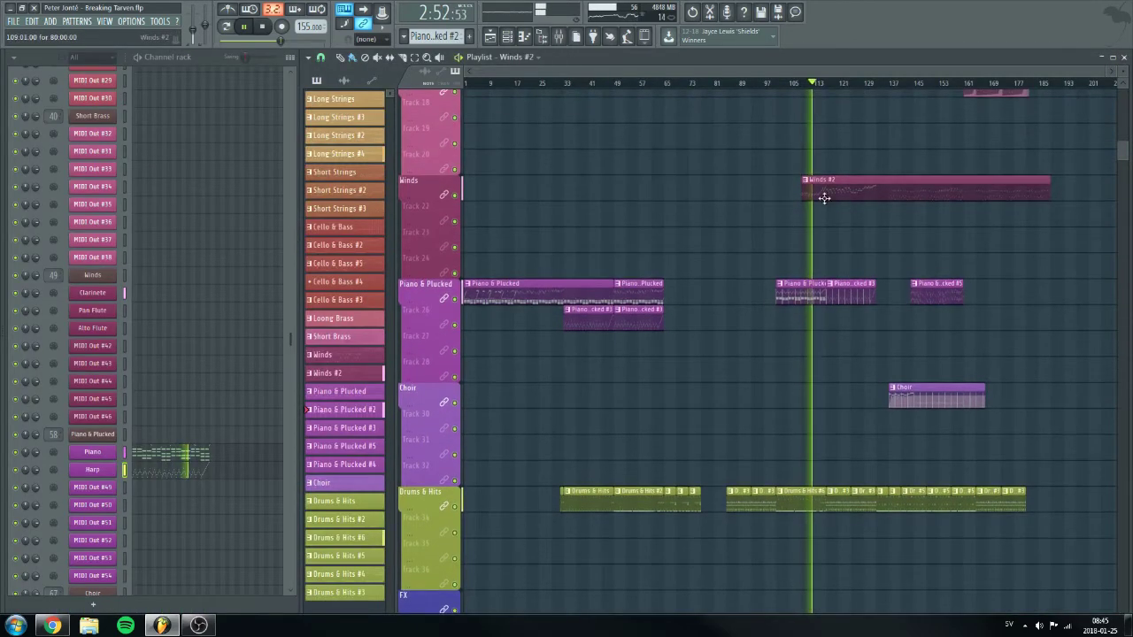
click(189, 301)
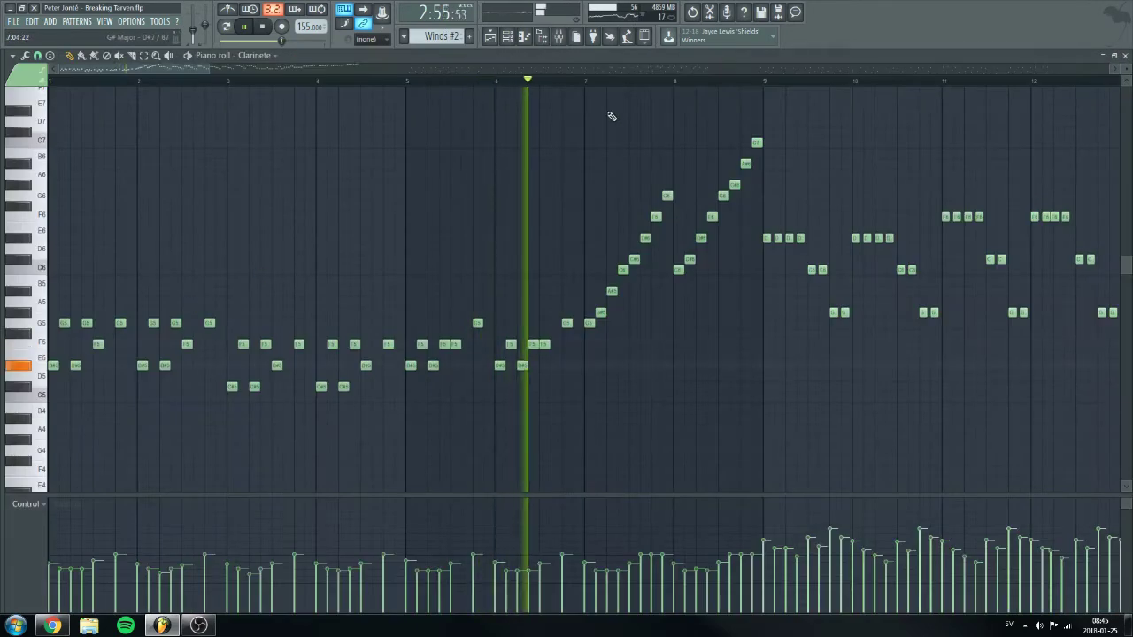
scroll(611, 86, down, 2)
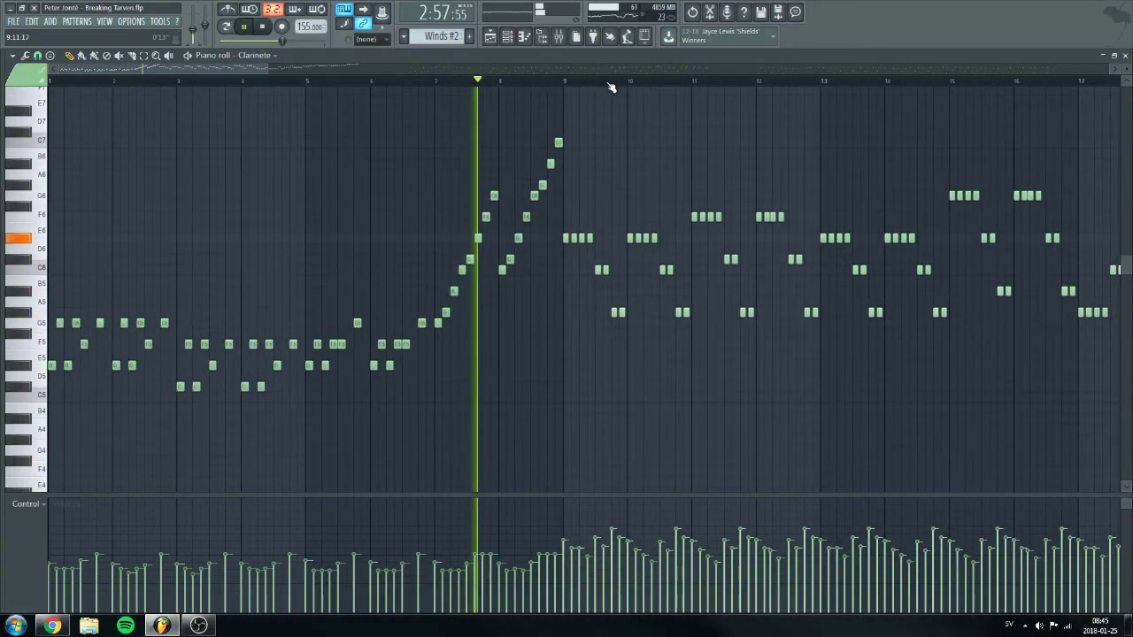
click(1124, 55)
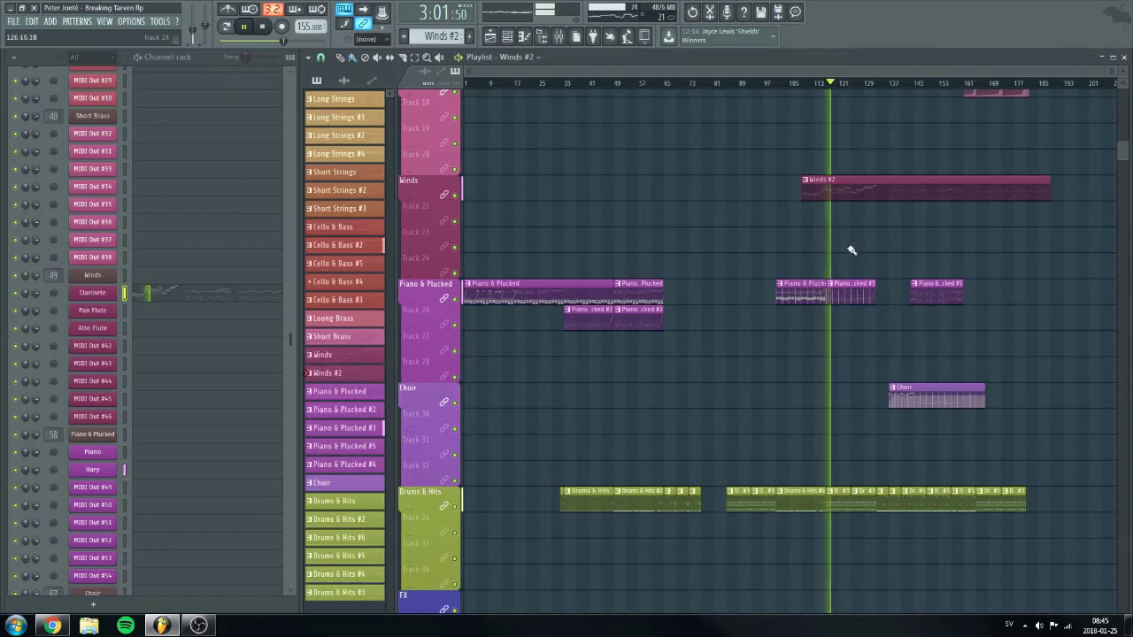
Examine the string, cello and brass clips in the playlist around bars 117 to 133, with the French Horn expression automation
scroll(921, 261, up, 2)
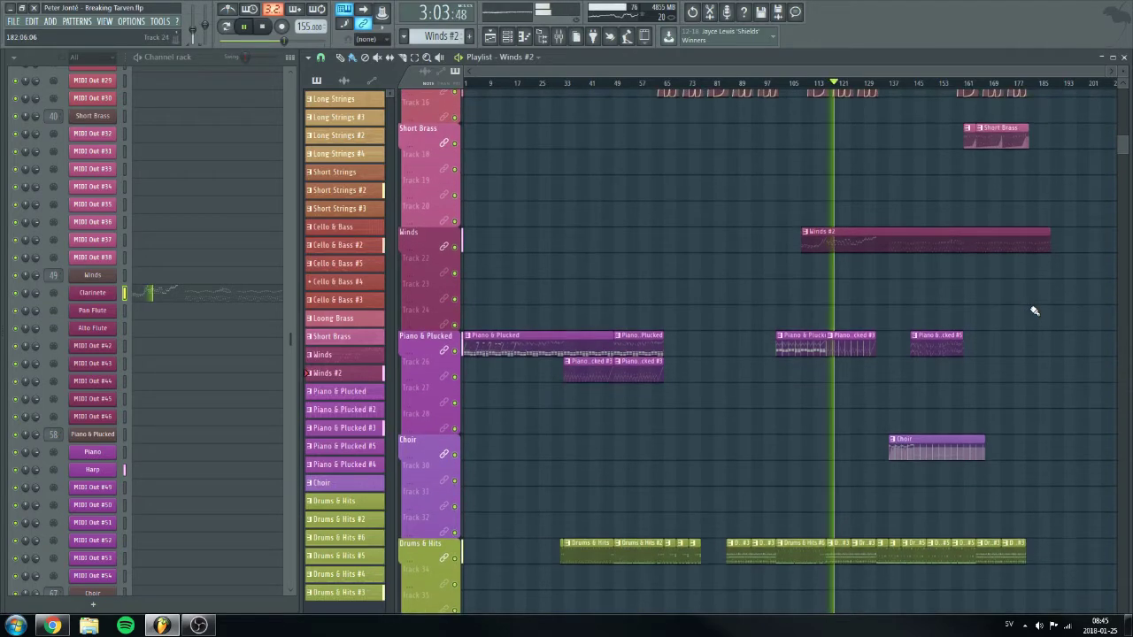
scroll(1034, 310, up, 5)
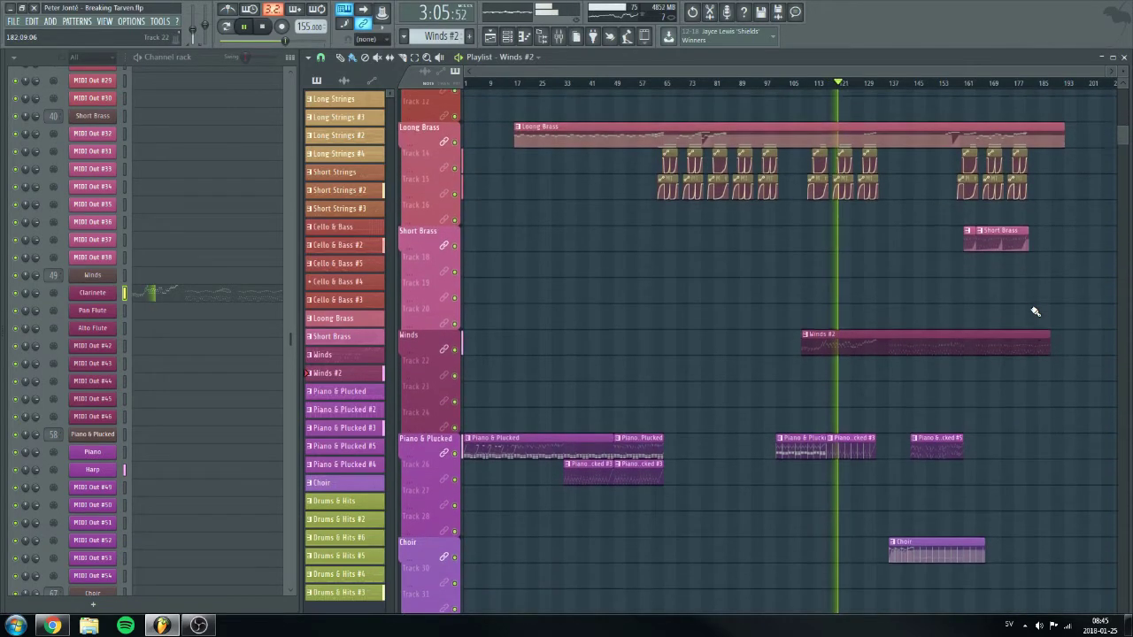
scroll(1034, 311, up, 10)
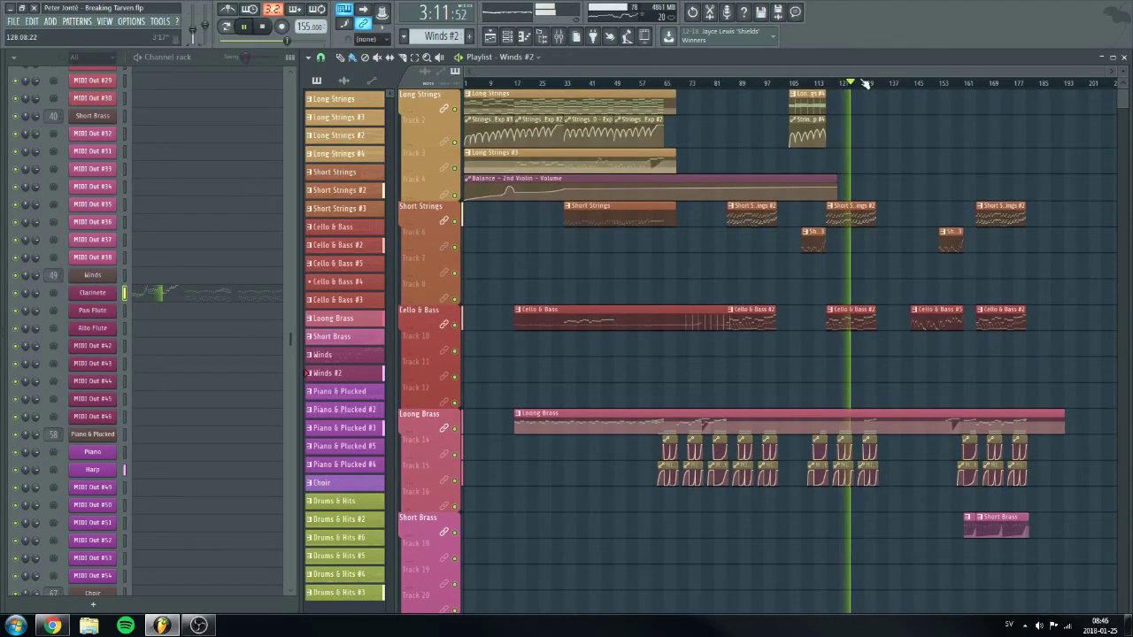
scroll(865, 83, up, 8)
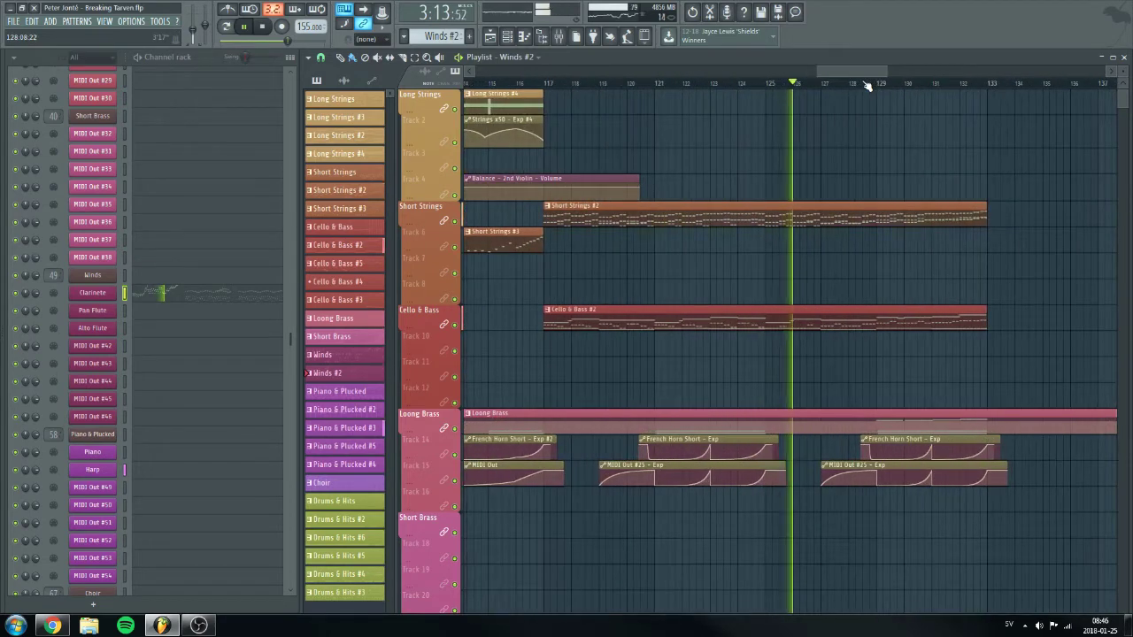
scroll(865, 84, up, 1)
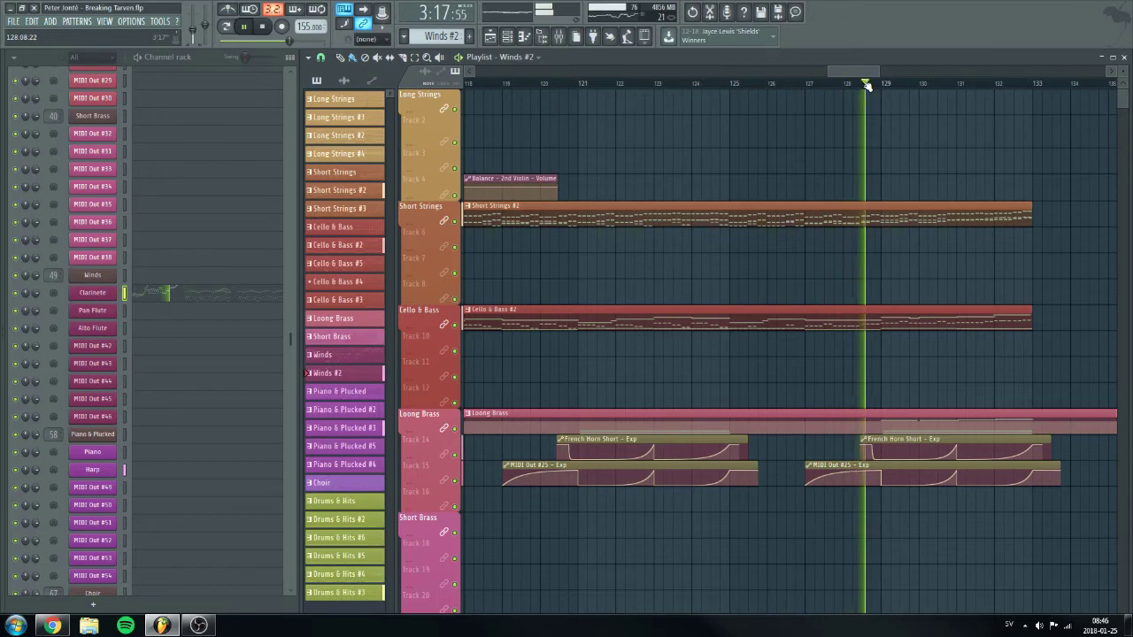
scroll(867, 86, down, 2)
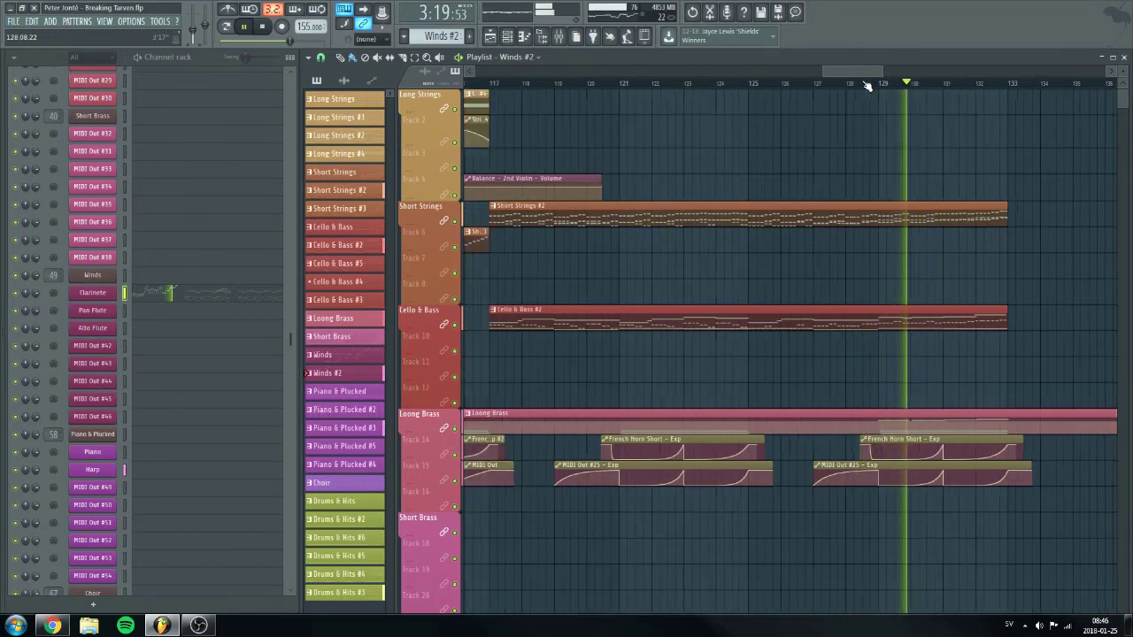
scroll(867, 86, down, 3)
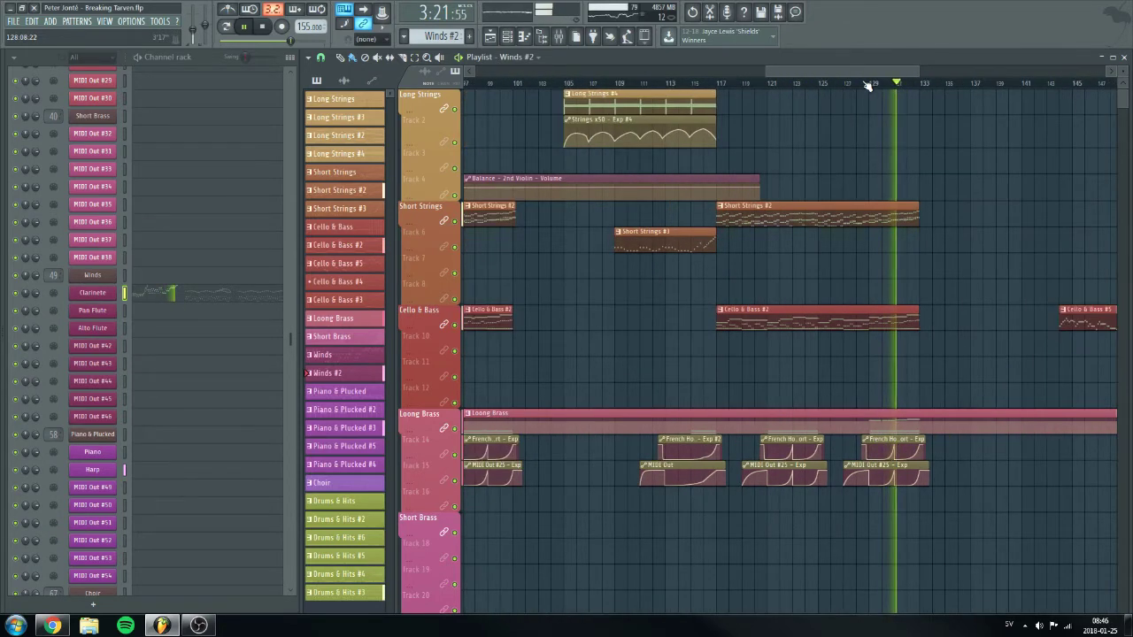
scroll(868, 86, down, 5)
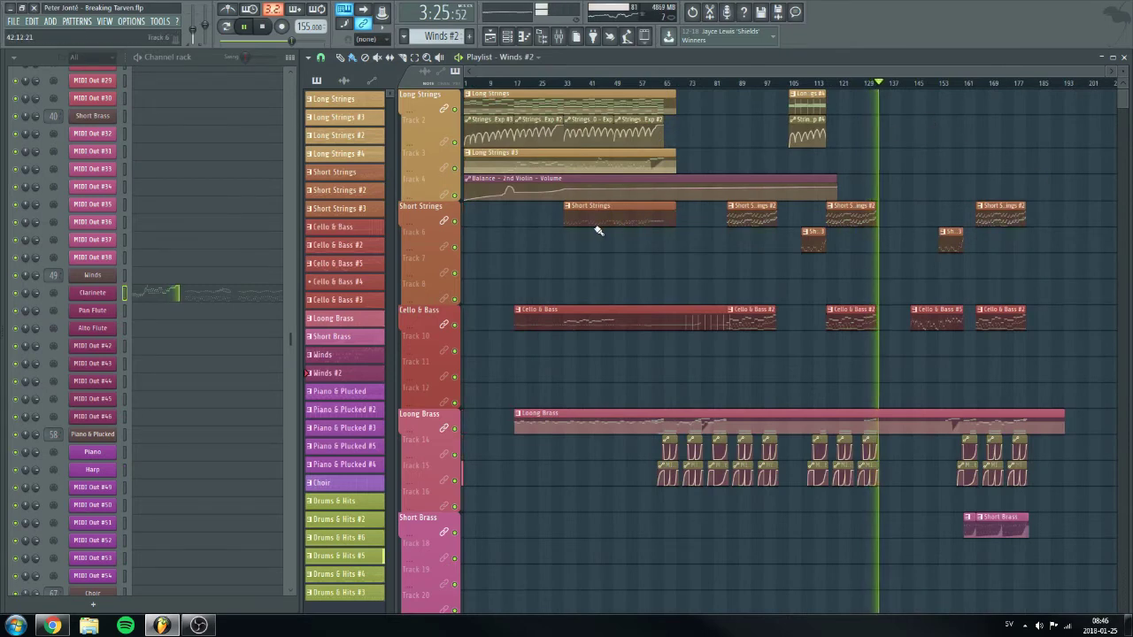
Show the mixer and look at the Dry, Reverb Wet and Delay Wet tracks
key(F9)
drag(554, 176, 552, 229)
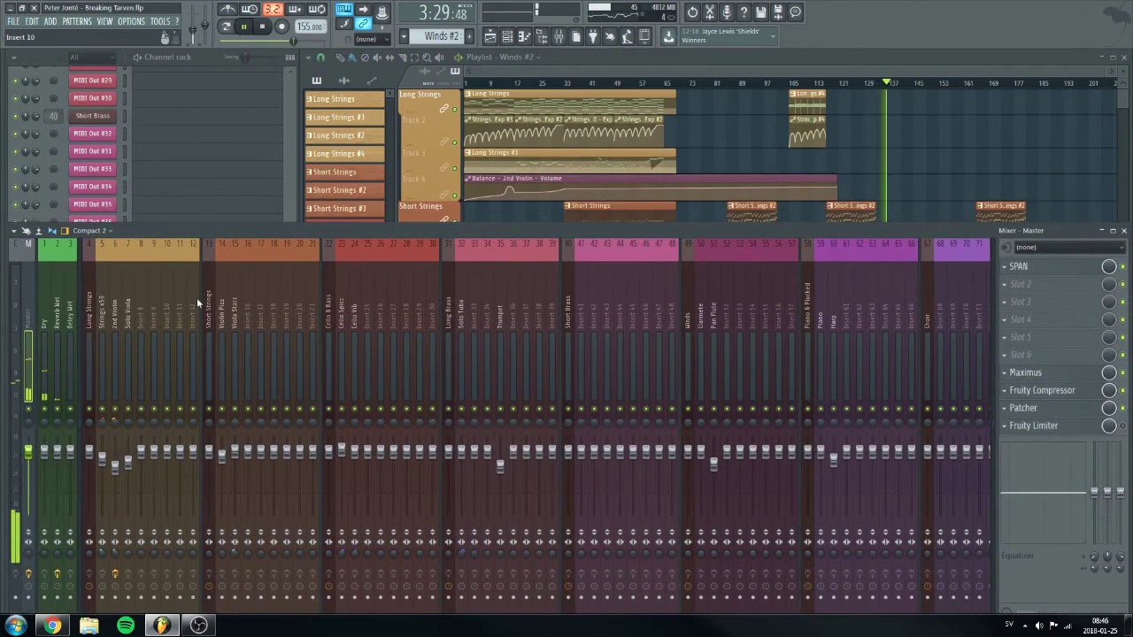
click(45, 315)
click(58, 316)
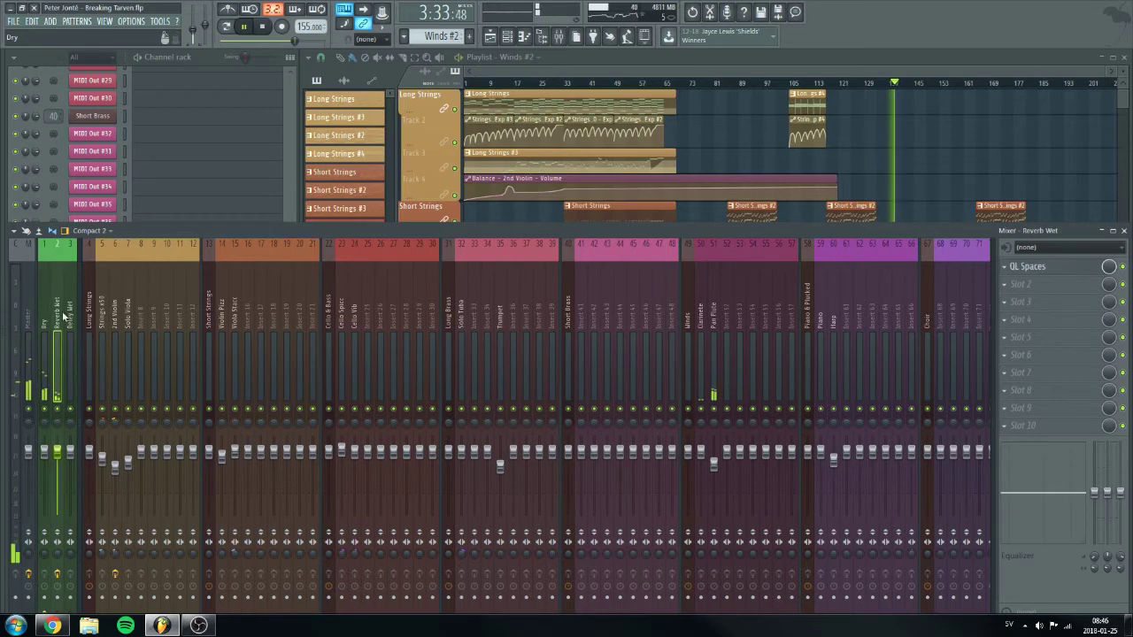
click(67, 316)
Inspect the QL Spaces reverb on the Reverb Wet mixer track, and close the plugin
click(57, 318)
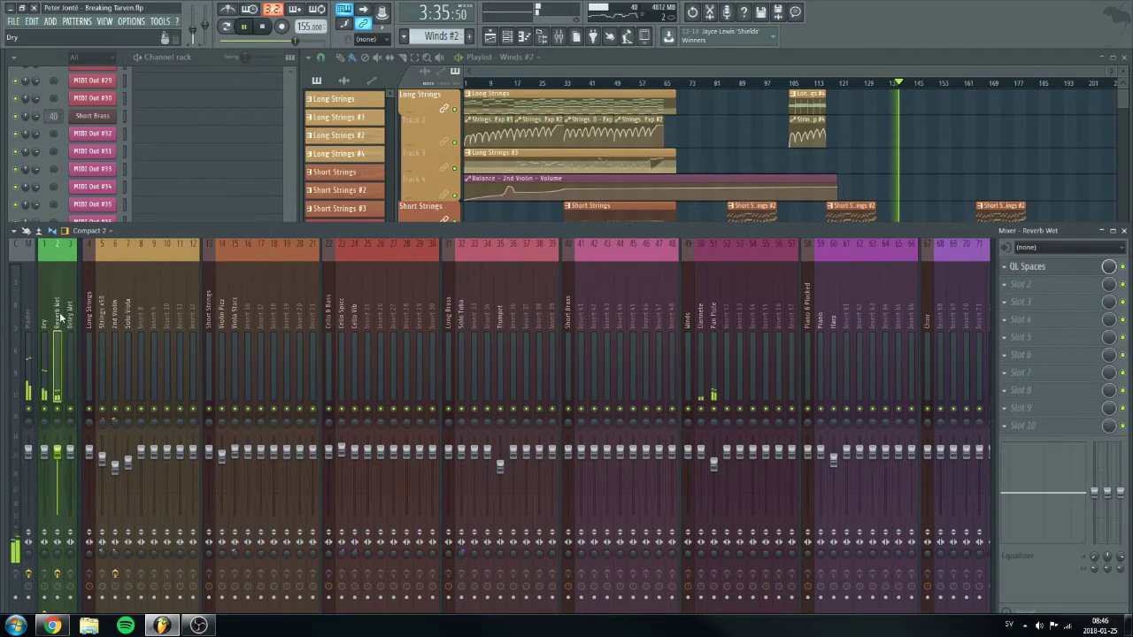
click(1052, 271)
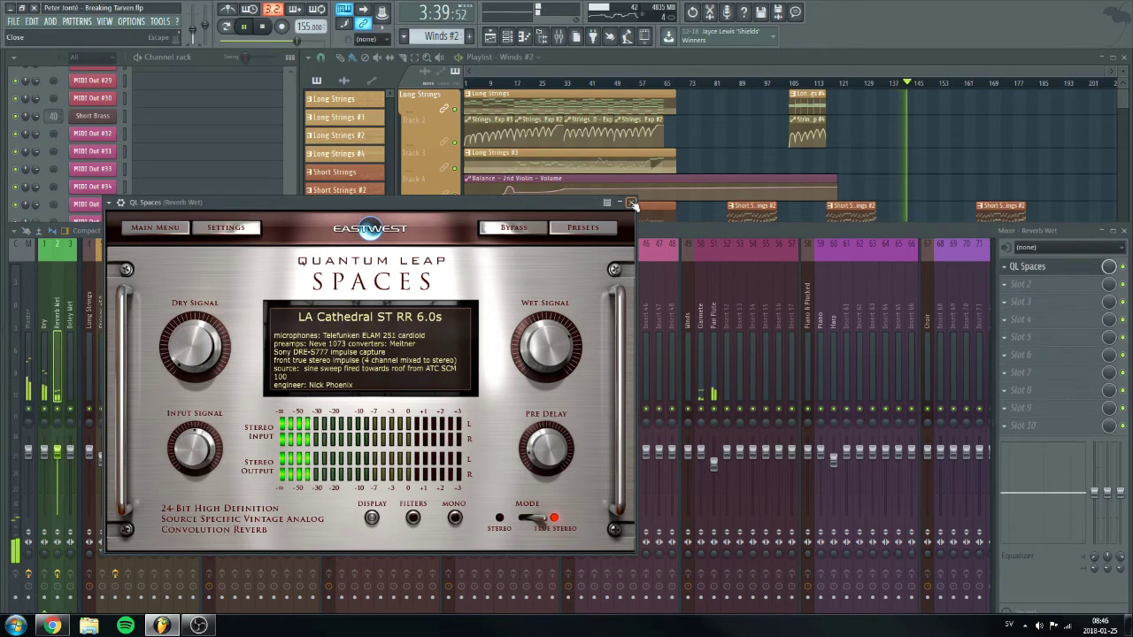
click(631, 203)
Look through the instrument tracks in the mixer from Strings x50 to the Drums & Hits group, and close the mixer
click(102, 309)
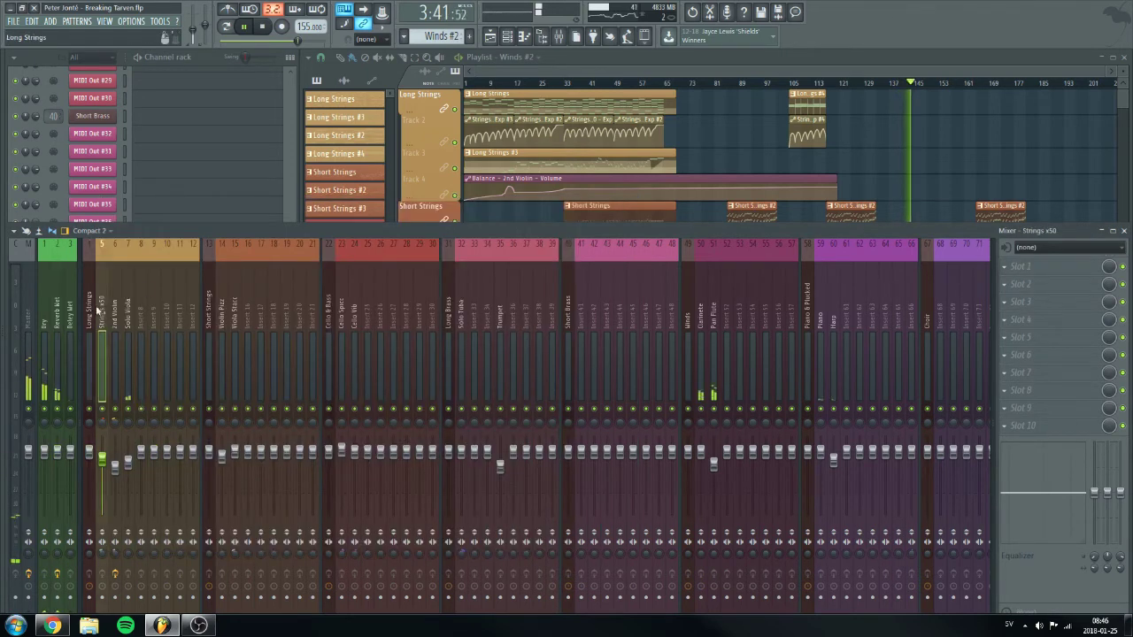
drag(206, 229, 207, 195)
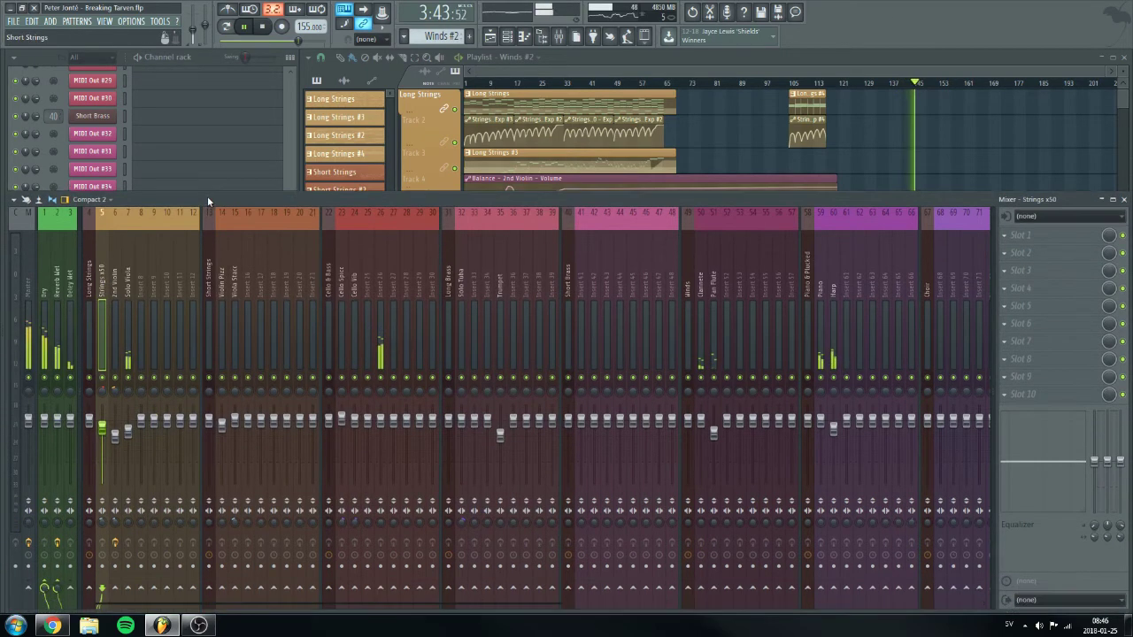
click(126, 277)
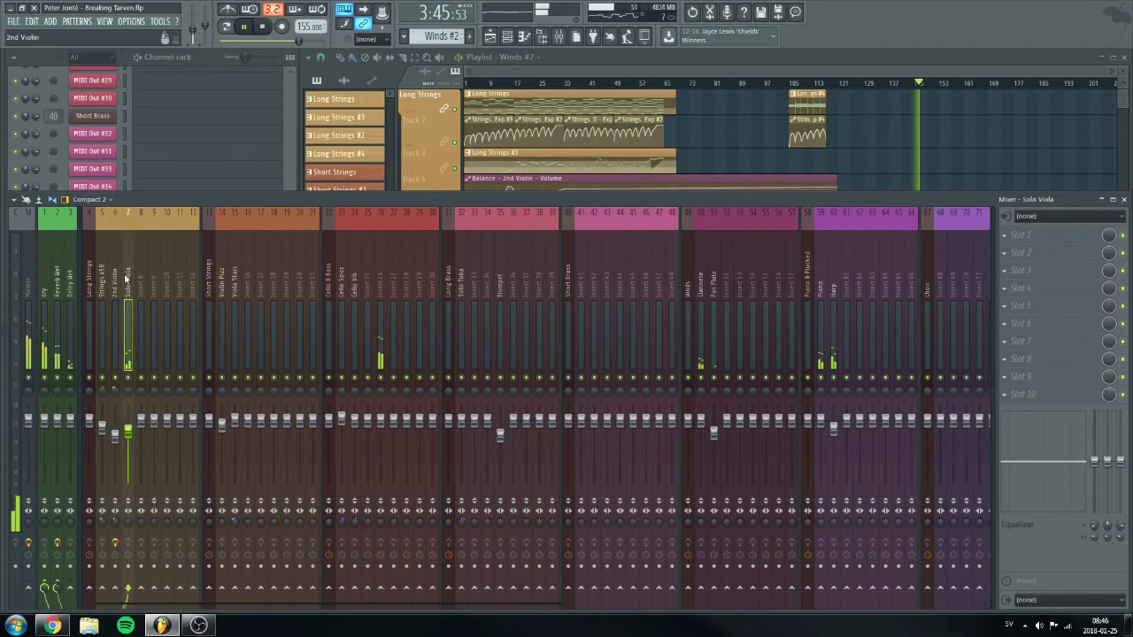
drag(129, 277, 715, 290)
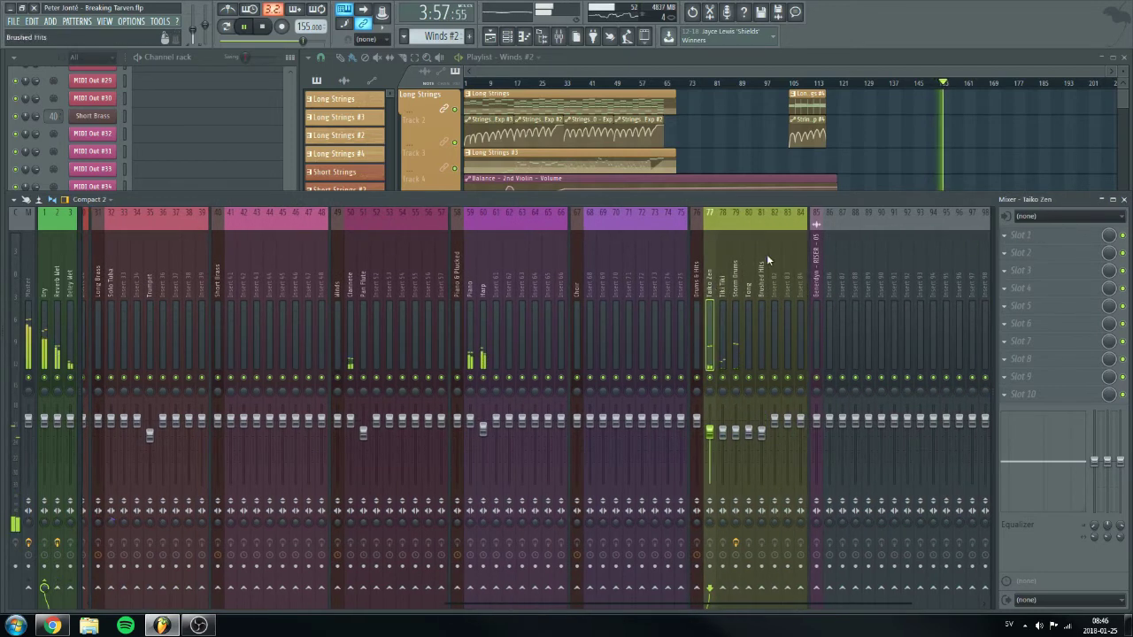
drag(766, 254, 728, 270)
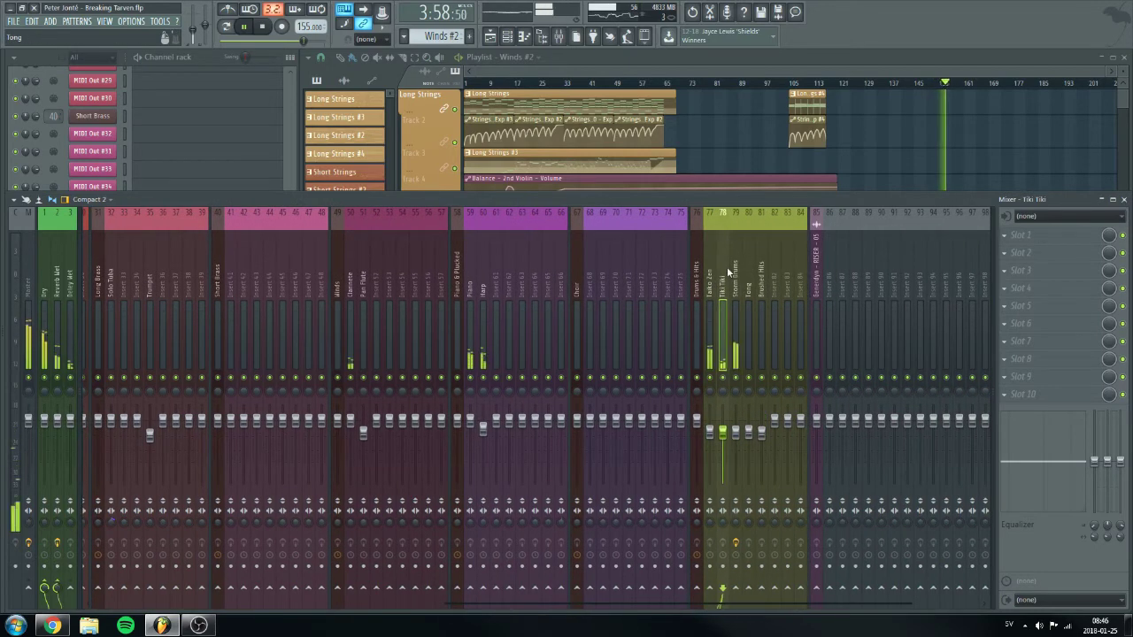
click(1124, 200)
Examine the Cello & Bass, Loong Brass and Short Brass clips in the playlist around bars 153 to 181
scroll(968, 331, down, 5)
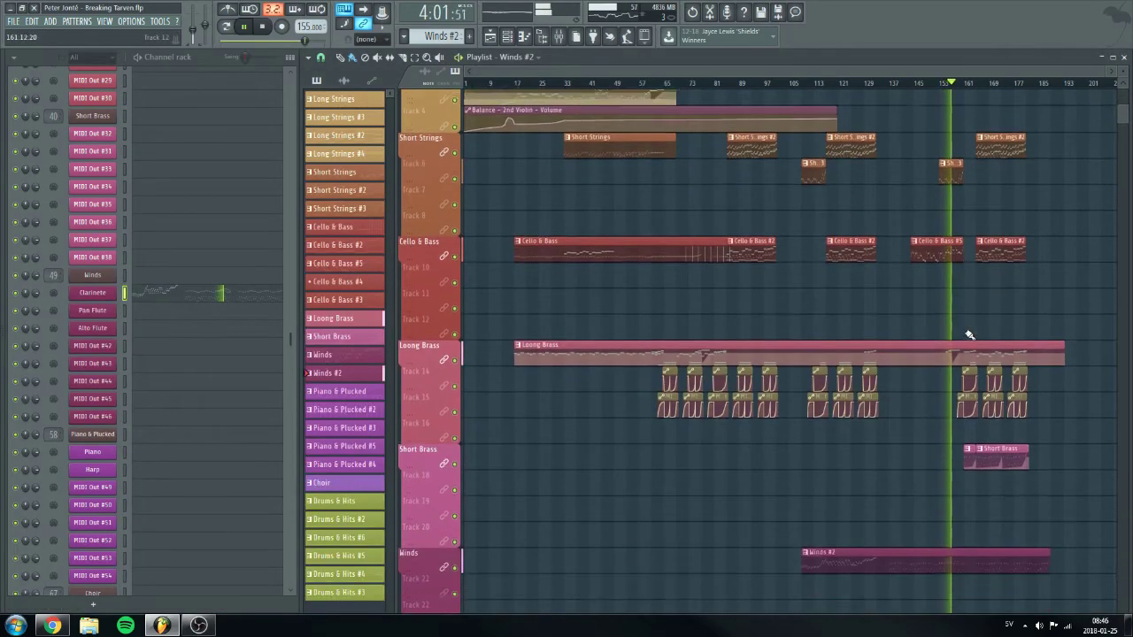
scroll(979, 84, up, 2)
scroll(979, 84, up, 1)
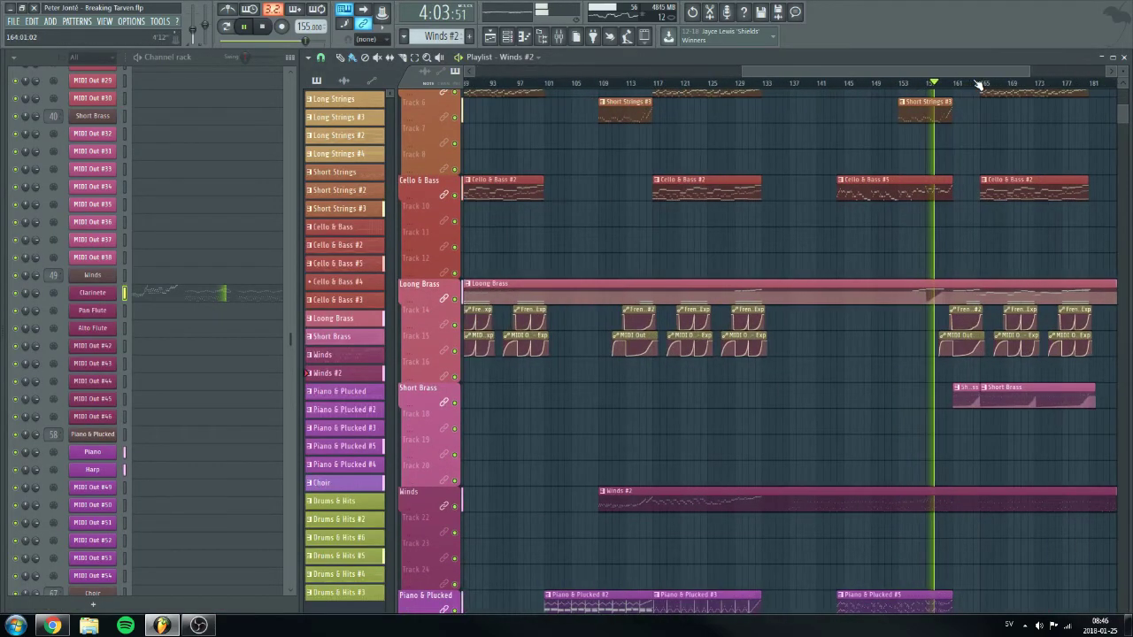
scroll(998, 215, down, 3)
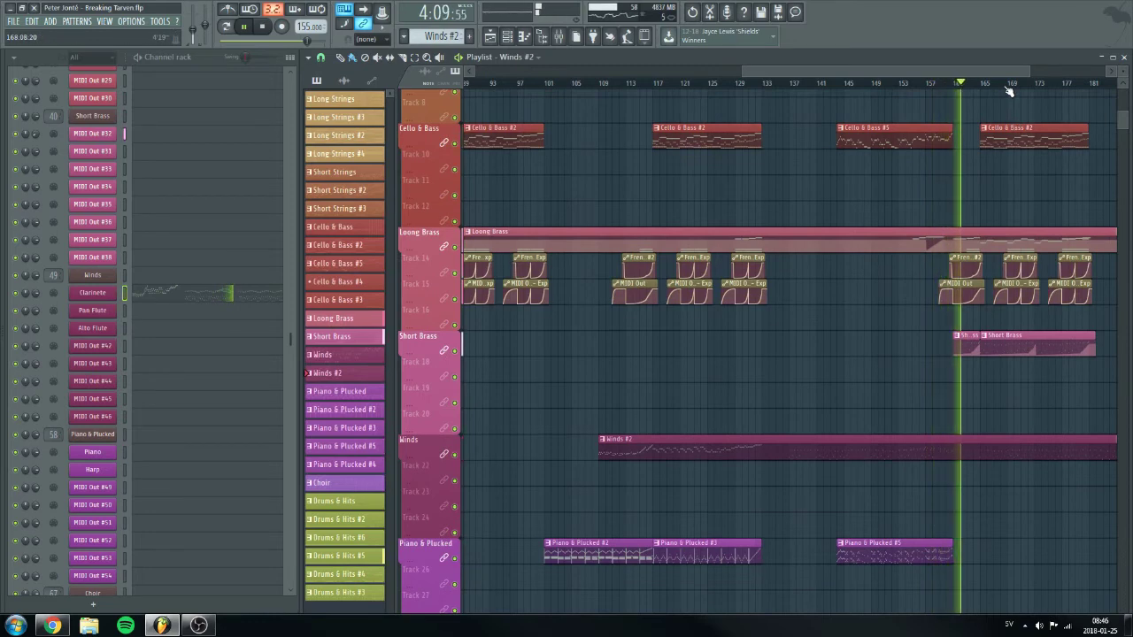
scroll(1009, 84, up, 1)
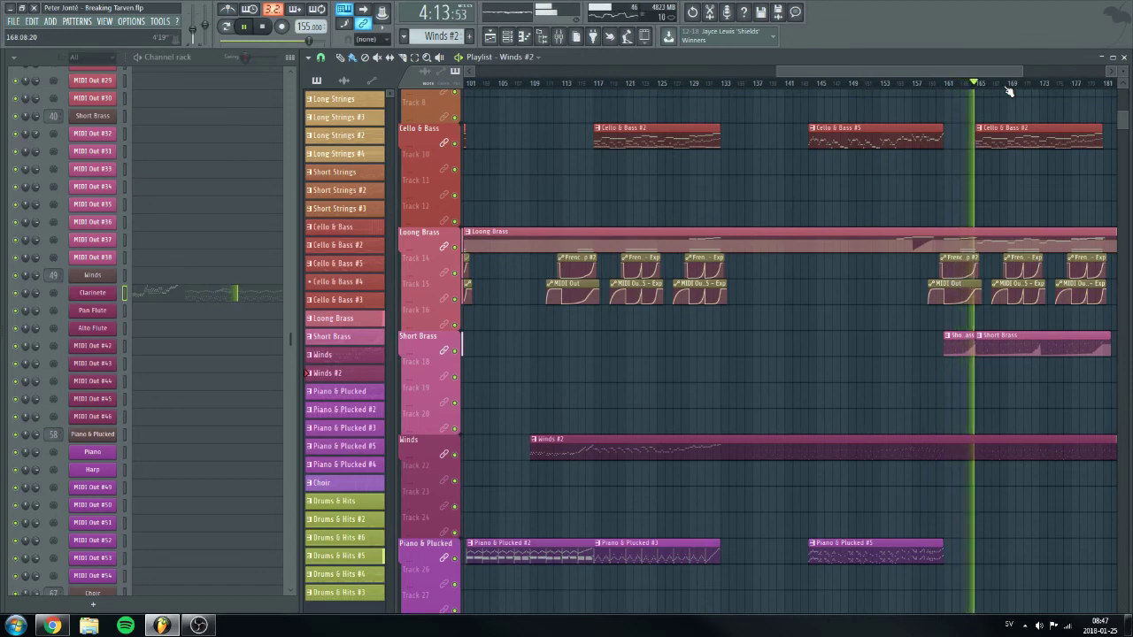
Examine the closing section of the playlist, around bars 161 to 189, across the tracks from Long Strings down to Choir
scroll(1008, 91, up, 1)
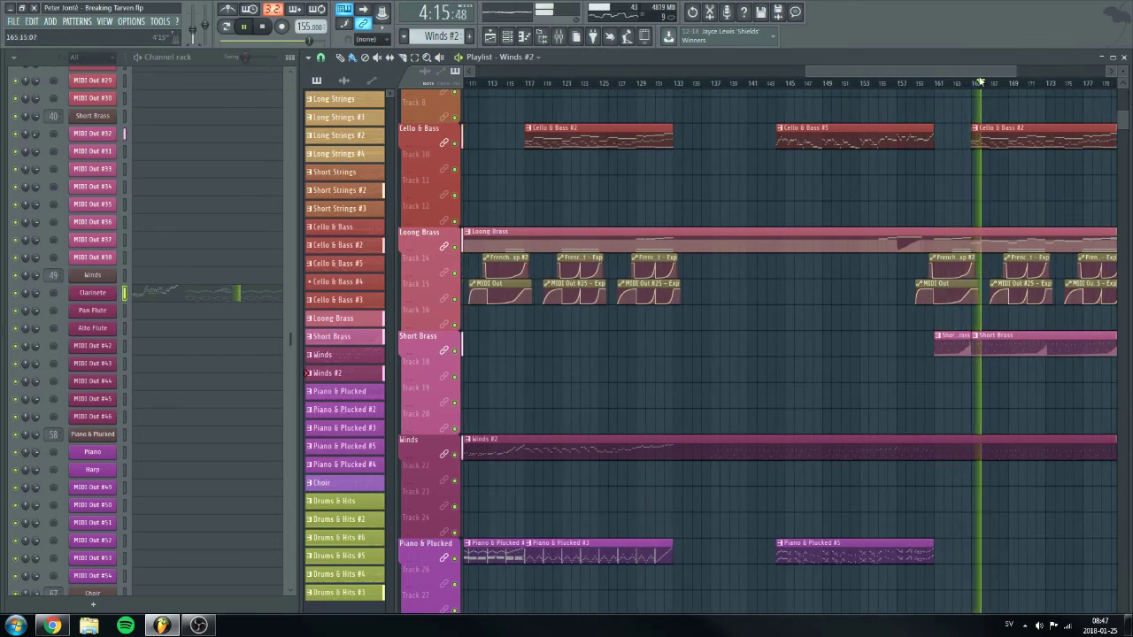
drag(981, 72, 1017, 74)
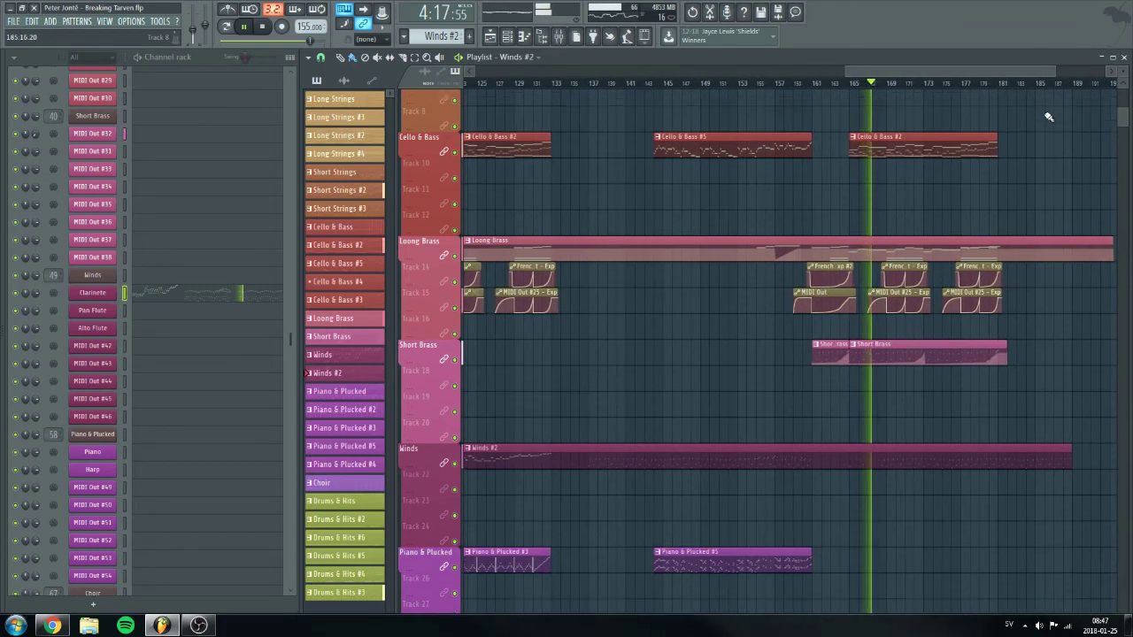
scroll(1048, 117, up, 4)
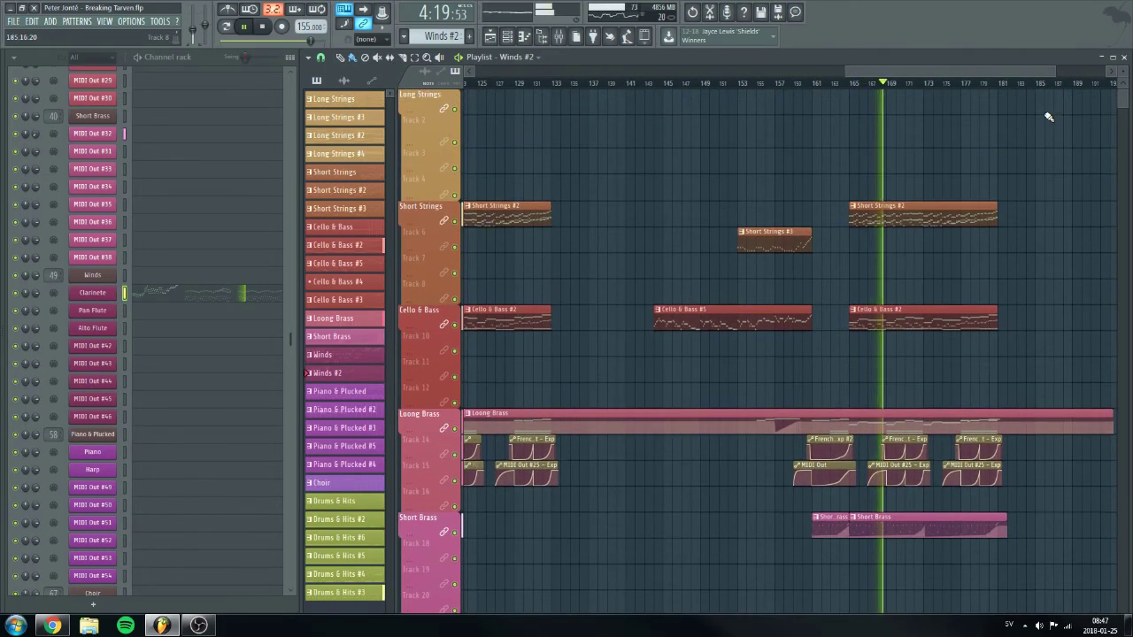
scroll(1036, 94, up, 1)
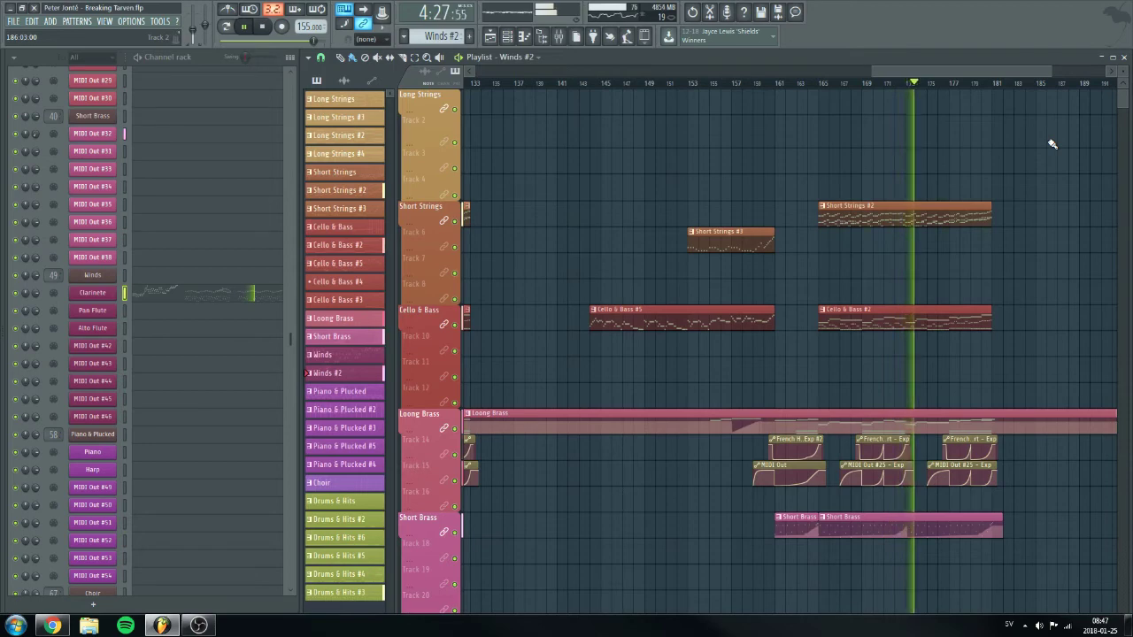
scroll(1052, 143, down, 5)
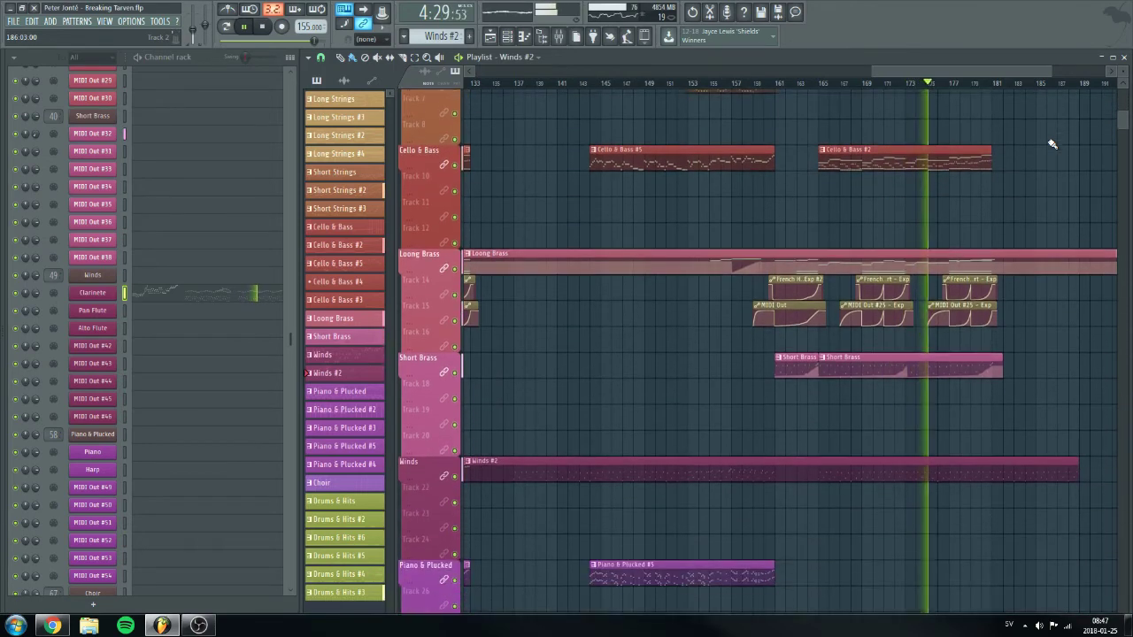
scroll(1052, 144, down, 3)
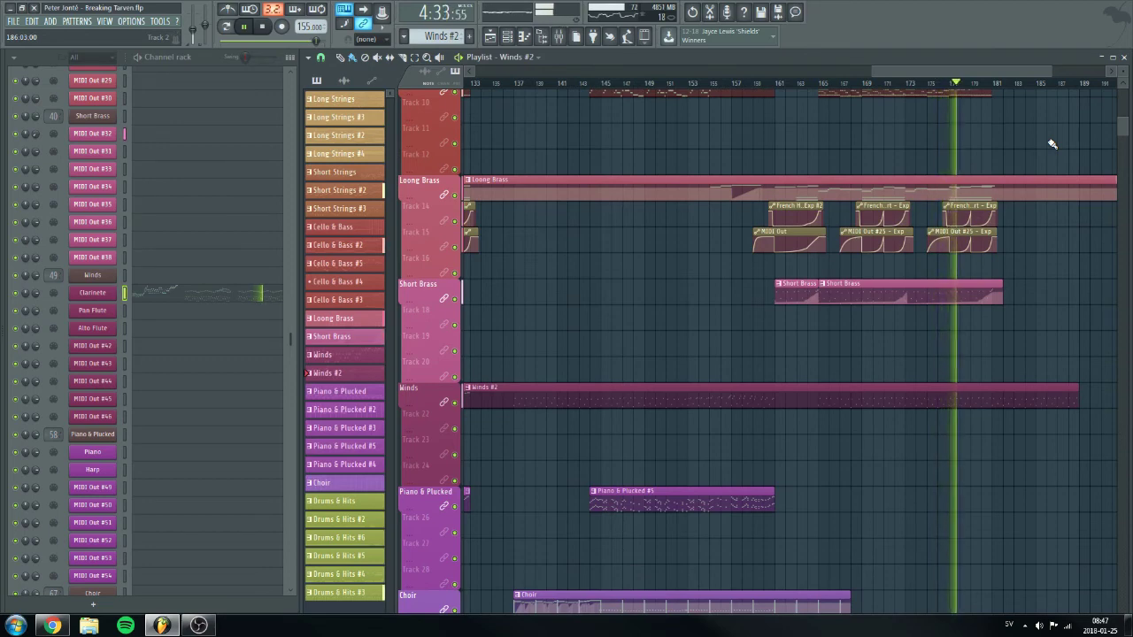
scroll(1052, 143, up, 1)
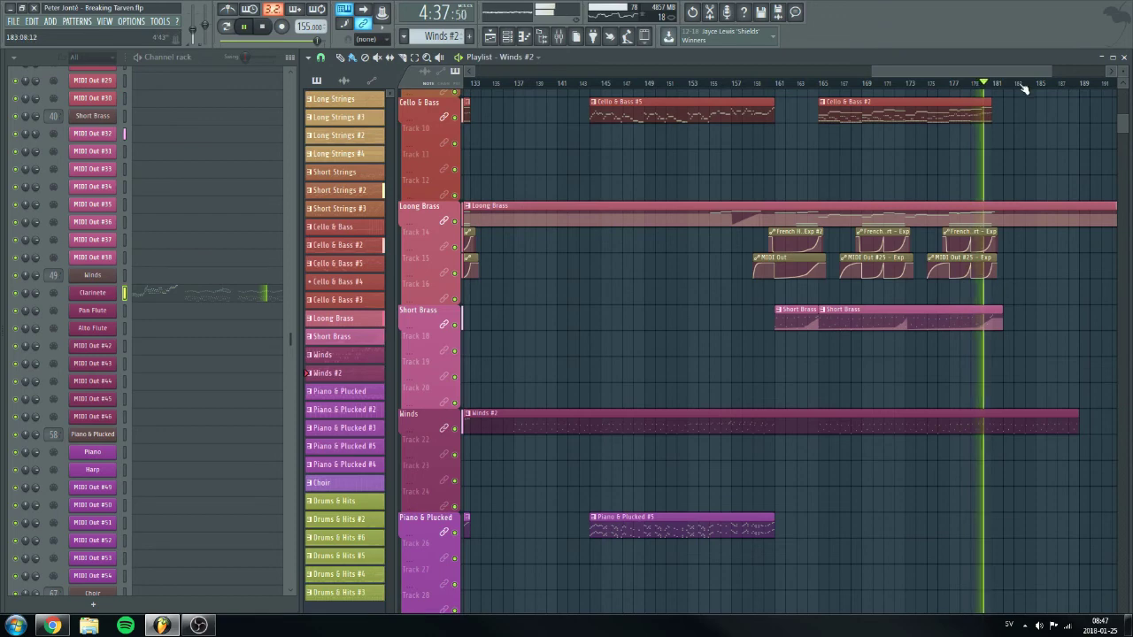
scroll(1022, 89, down, 1)
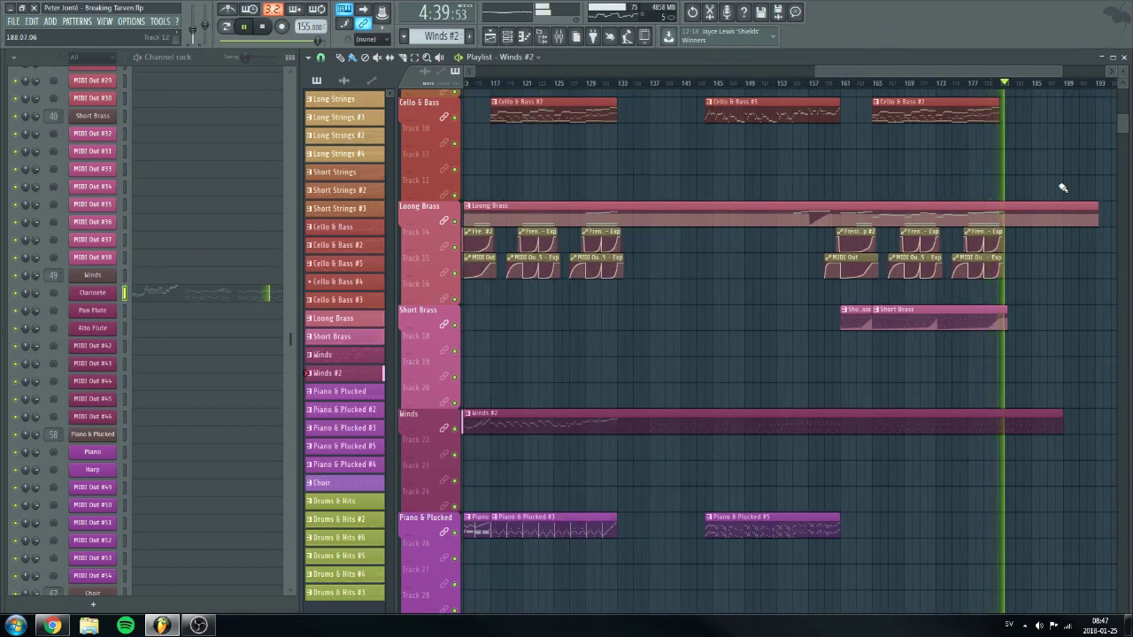
scroll(1063, 188, down, 4)
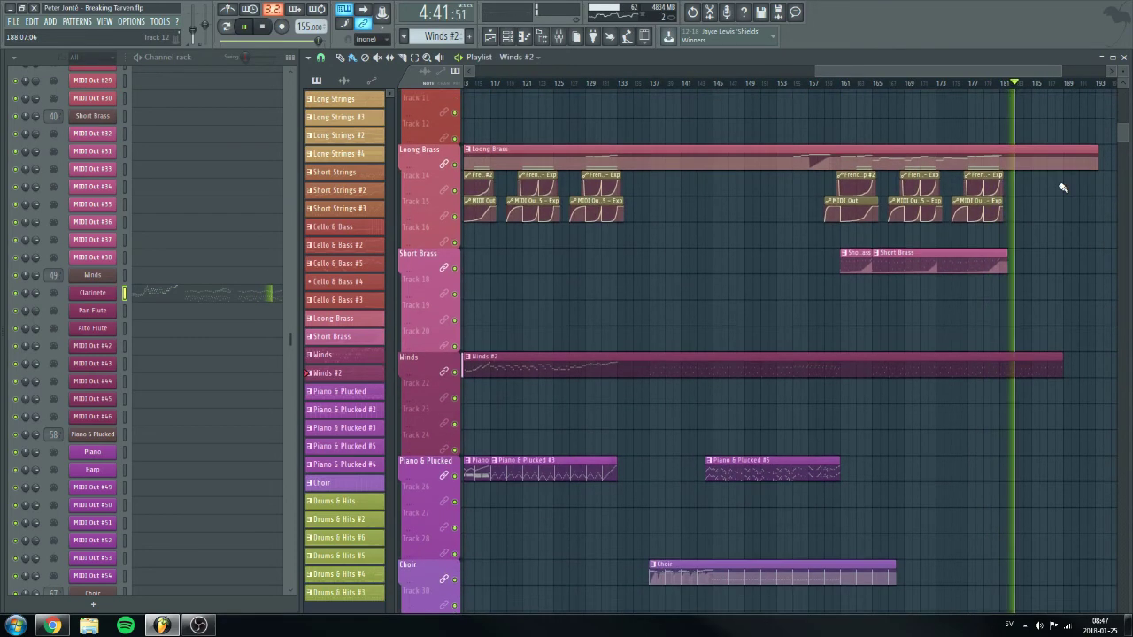